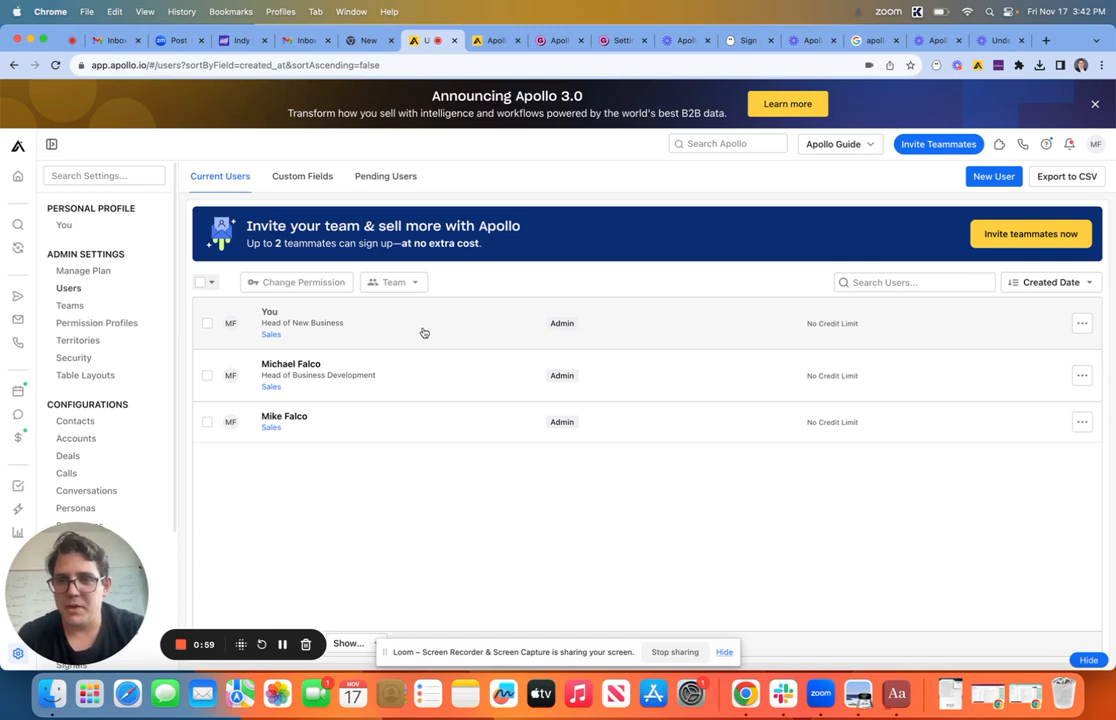
# Step: View the custom user fields, and show the linked mailboxes of the Head of New Business user
pyautogui.click(283, 174)
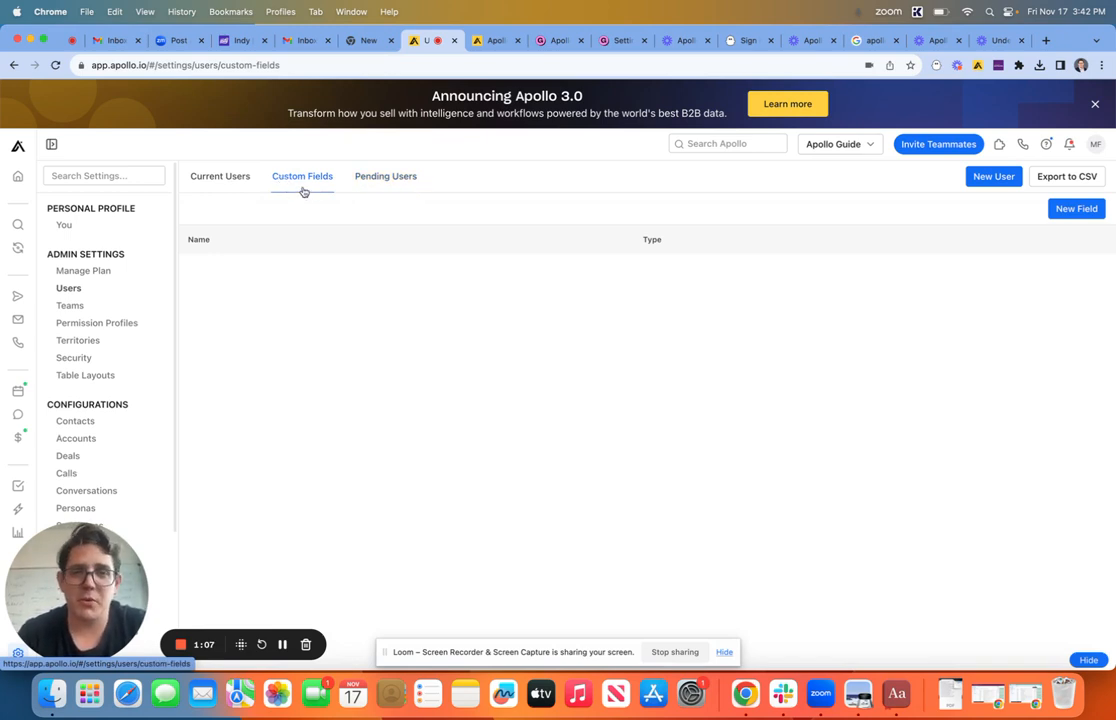
pyautogui.click(222, 178)
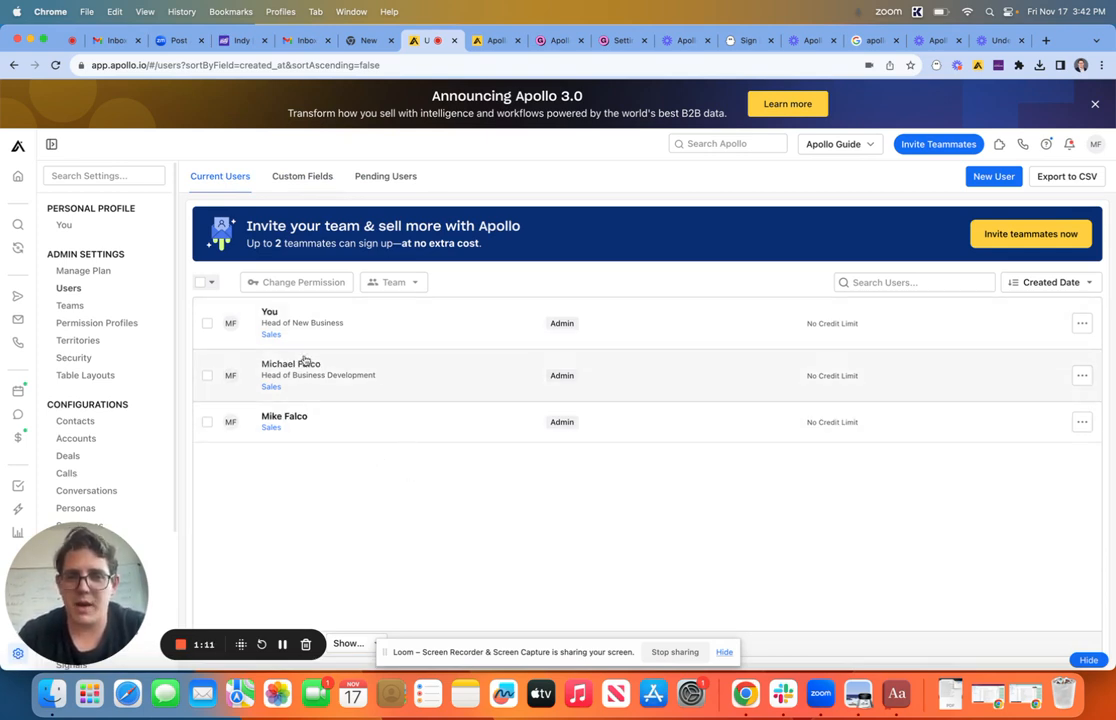
pyautogui.click(441, 337)
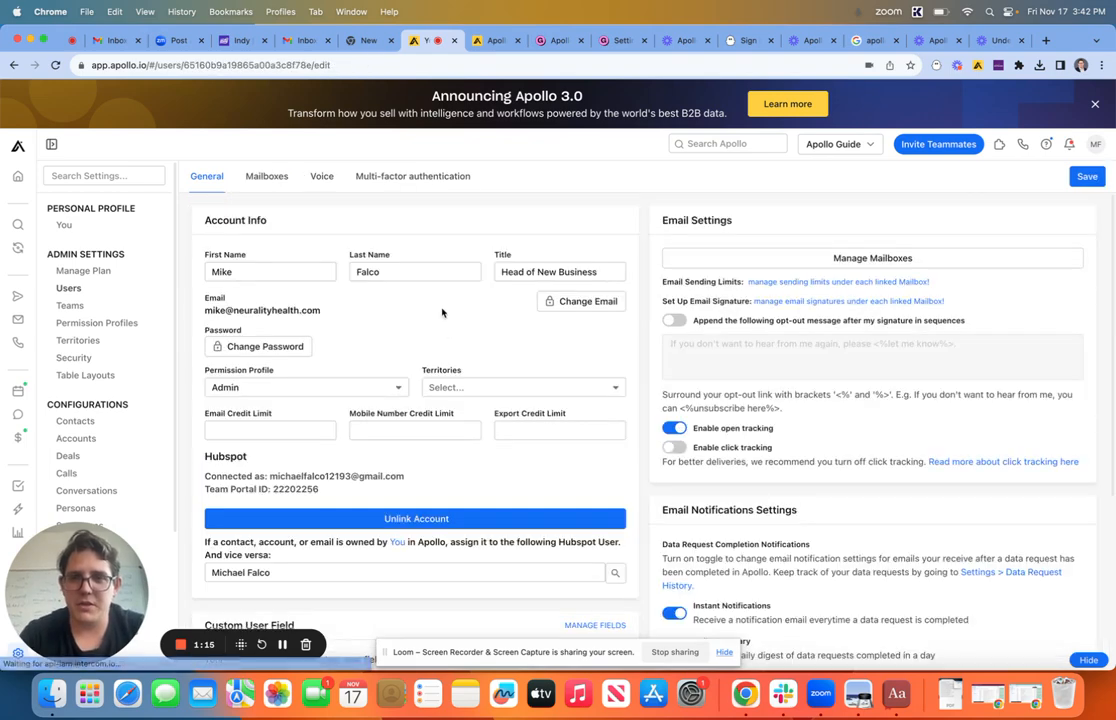
pyautogui.click(268, 177)
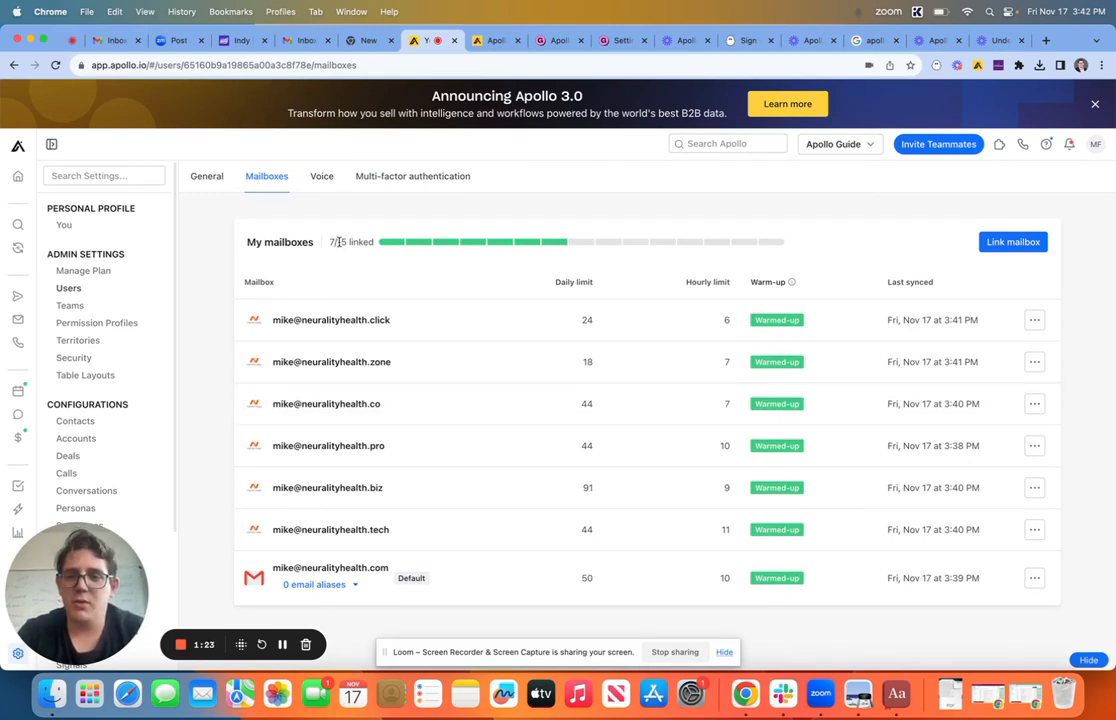
# Step: Review the sending limits and warm-up settings of the neuralityhealth.click mailbox, and return to the mailbox list
pyautogui.click(523, 330)
pyautogui.scroll(-7, 580, 370)
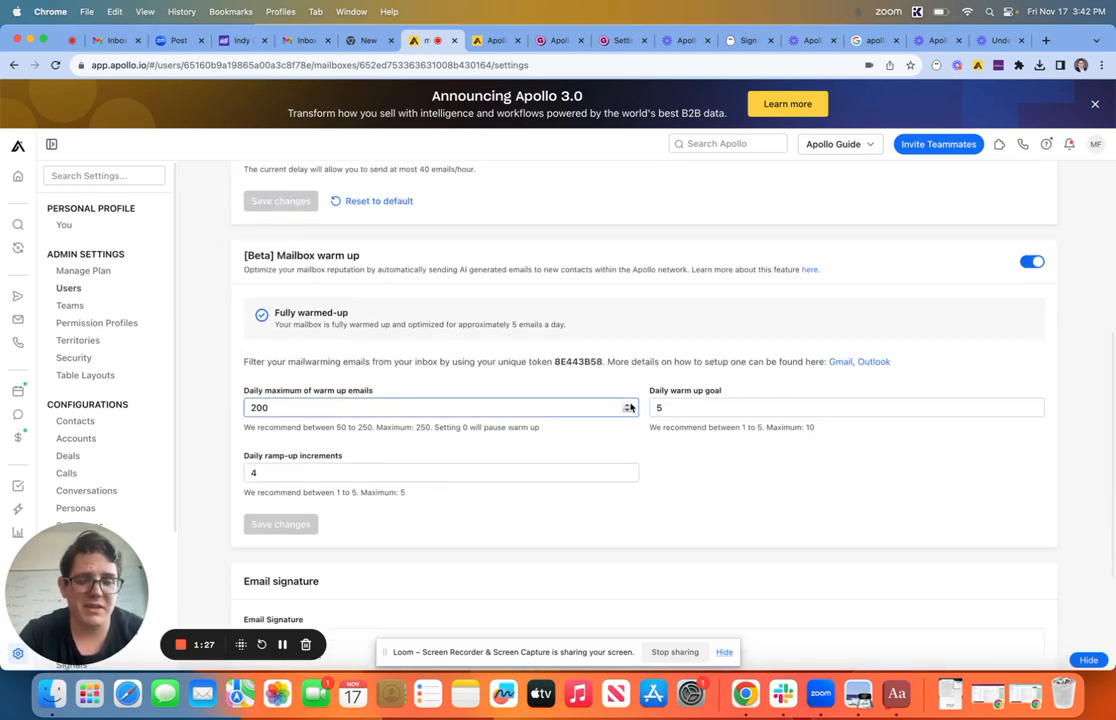
pyautogui.scroll(-1, 632, 407)
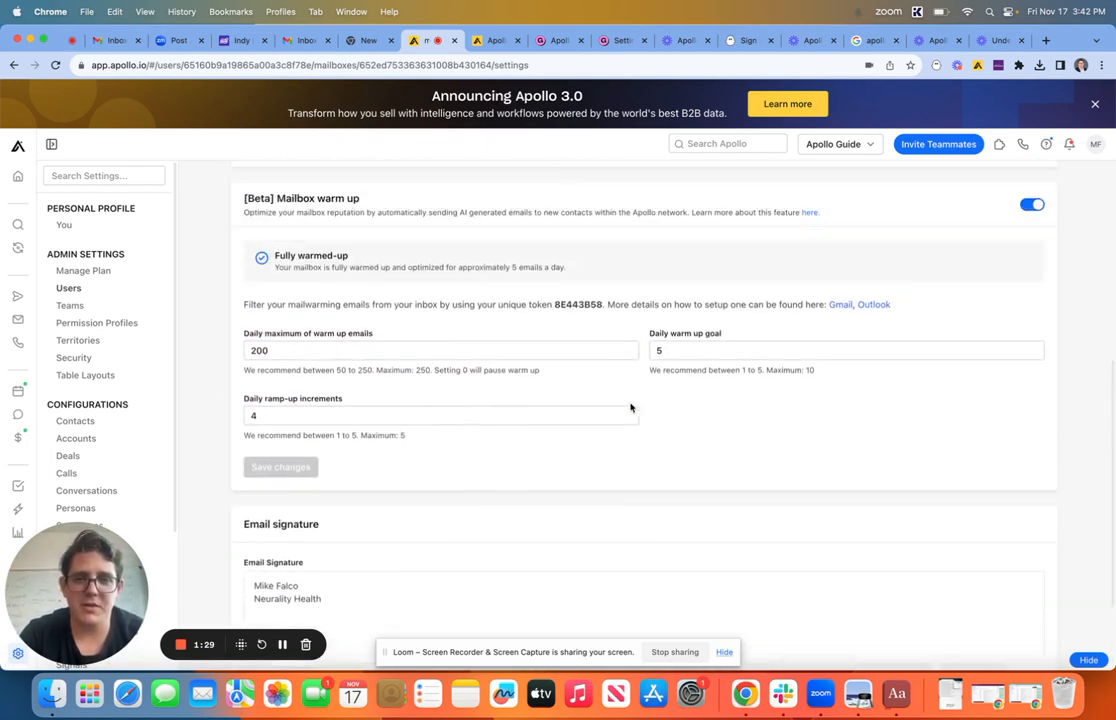
pyautogui.scroll(2, 632, 407)
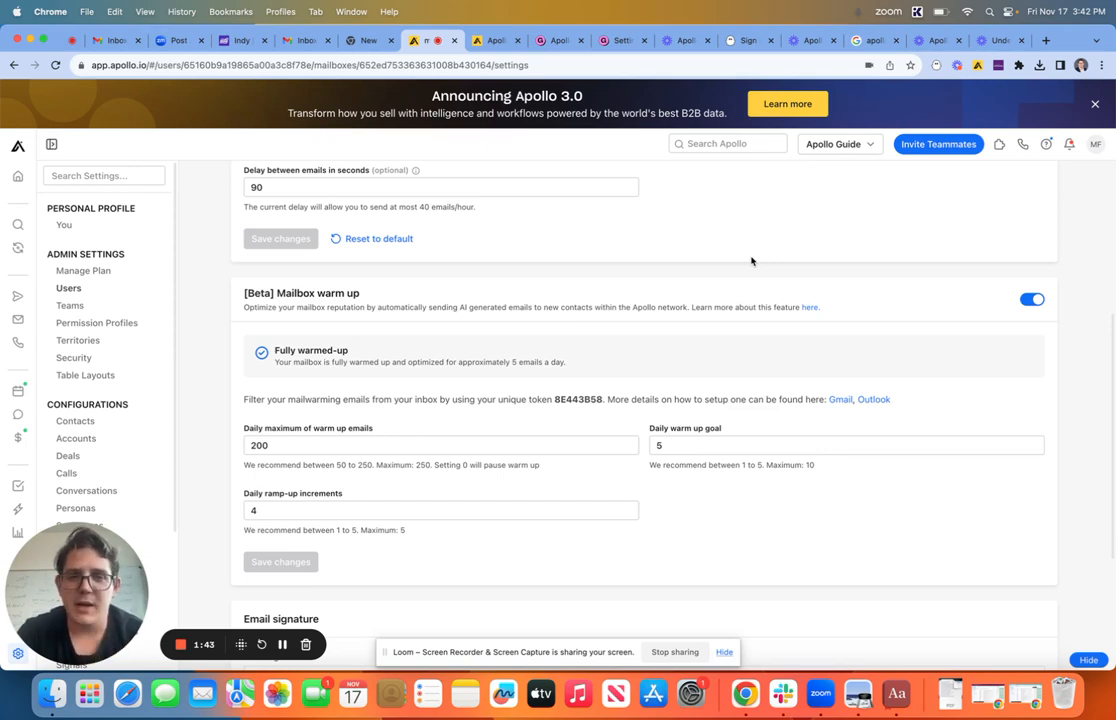
pyautogui.scroll(5, 751, 261)
pyautogui.scroll(-1, 751, 261)
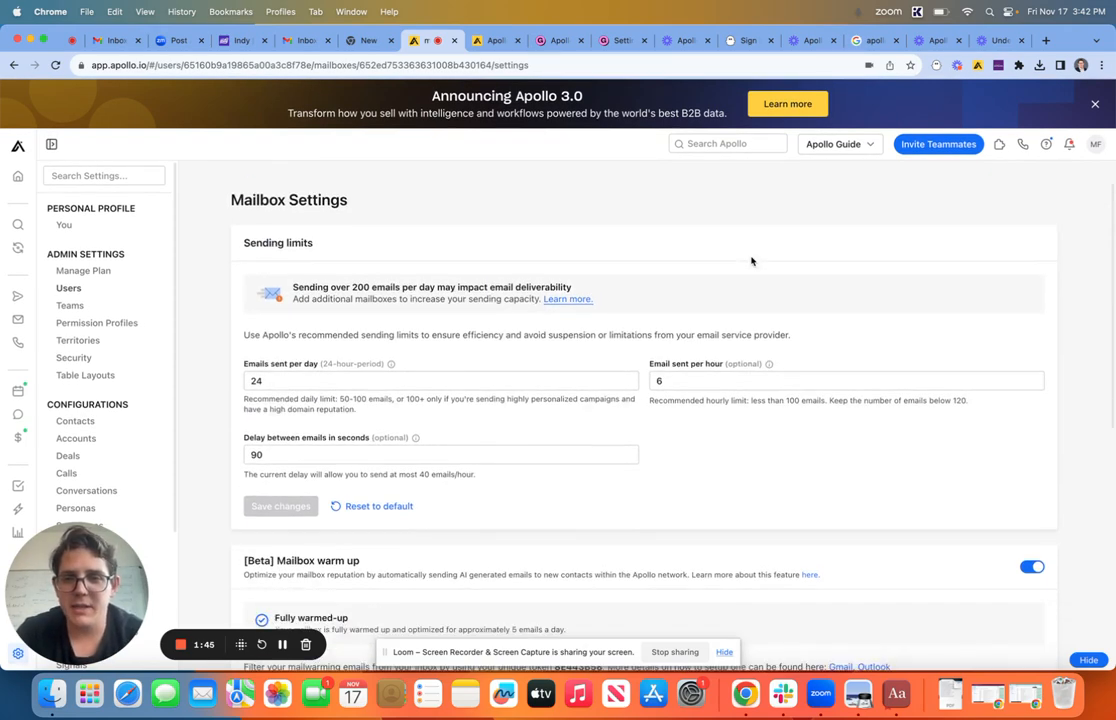
pyautogui.scroll(-5, 751, 261)
pyautogui.scroll(6, 751, 261)
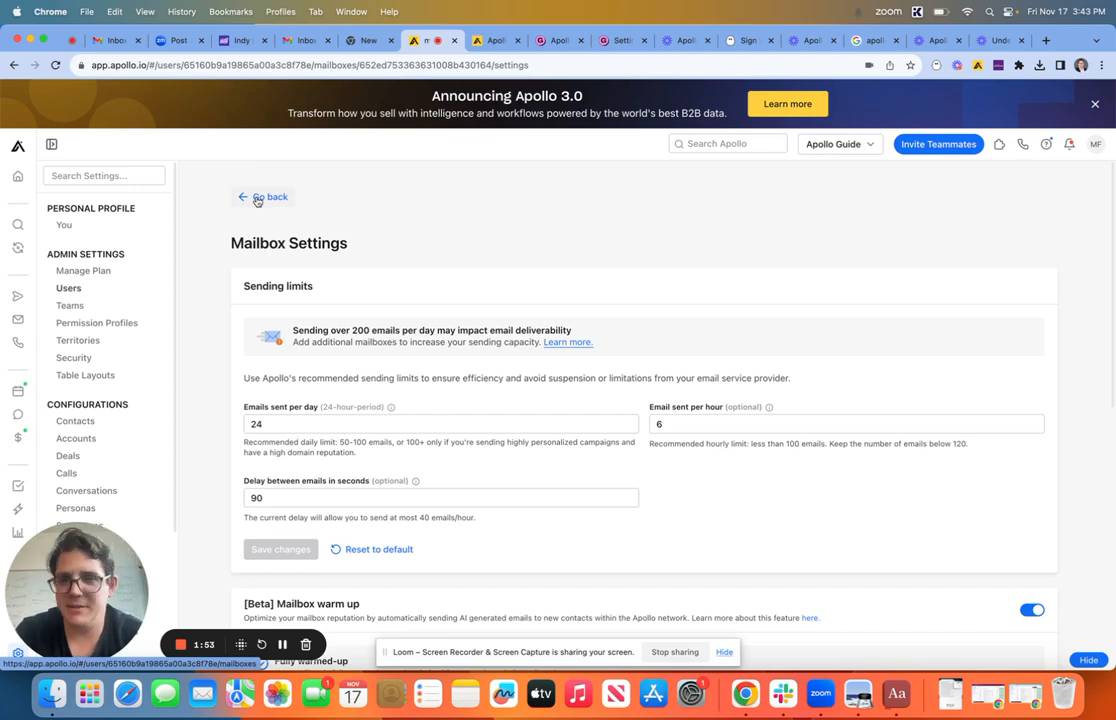
pyautogui.click(257, 198)
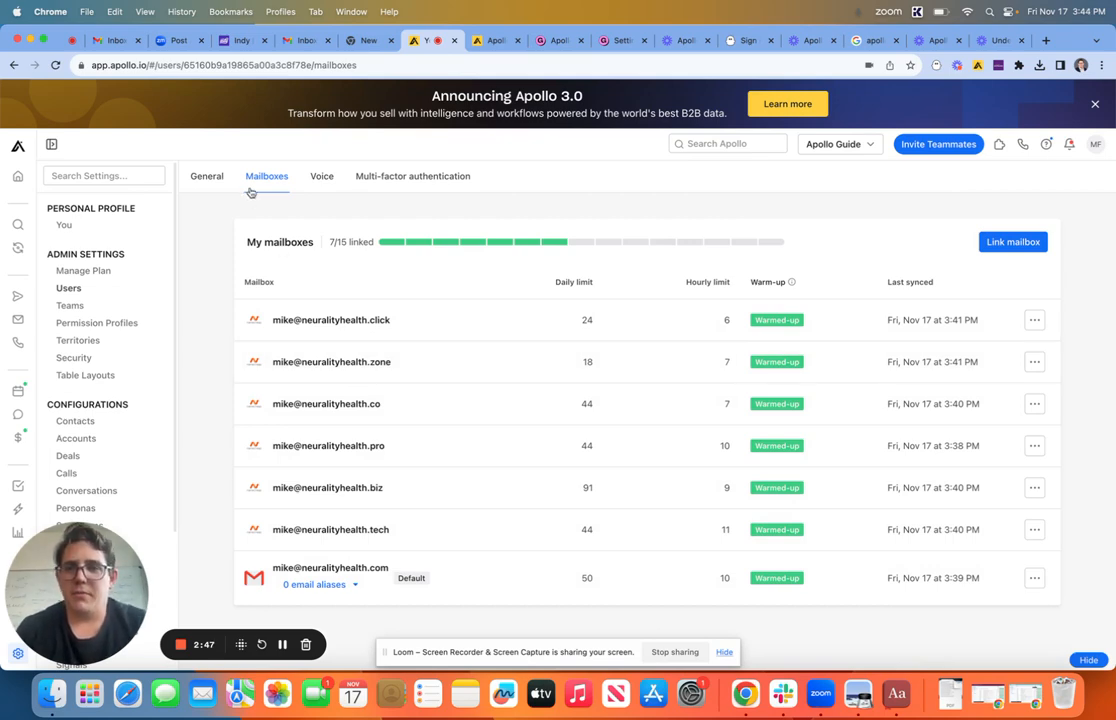
# Step: Check the linked mailboxes of the Head of Business Development user and of the third user in the list
pyautogui.click(84, 289)
pyautogui.click(292, 364)
pyautogui.click(268, 177)
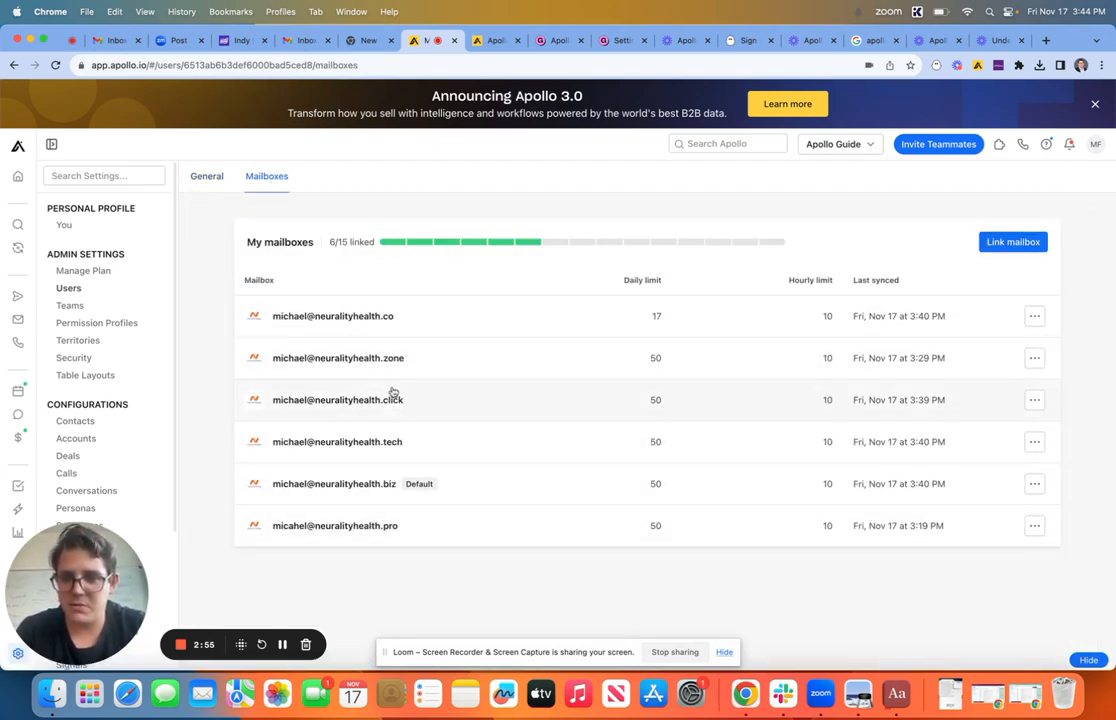
pyautogui.click(70, 288)
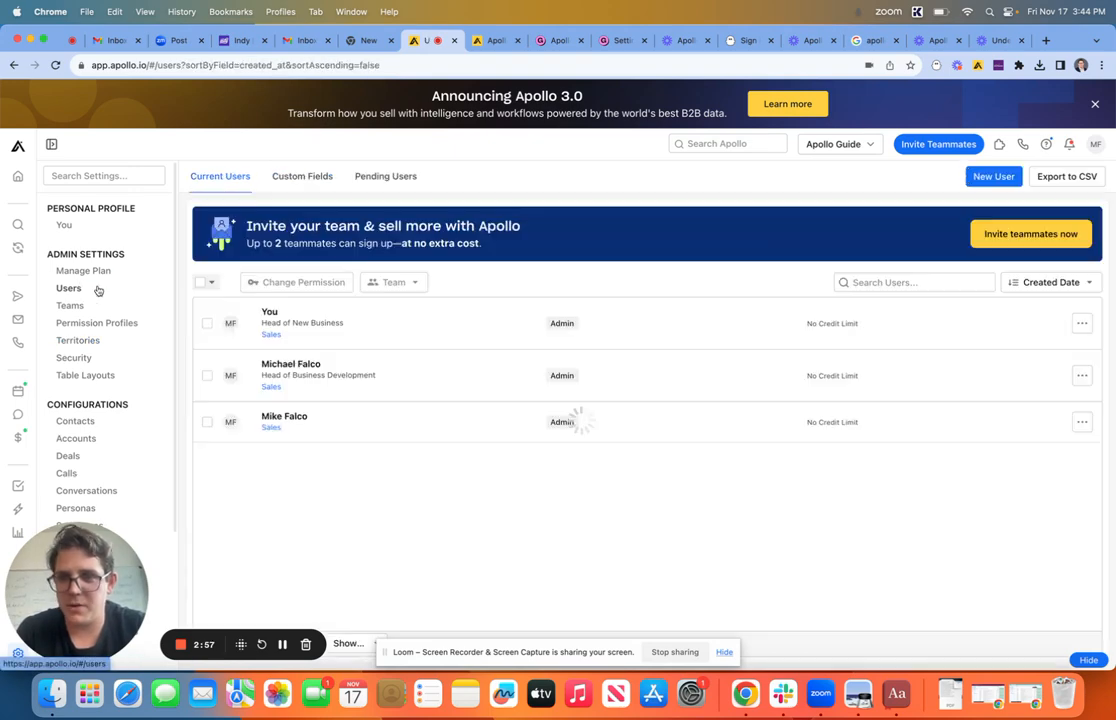
pyautogui.click(398, 425)
pyautogui.click(268, 177)
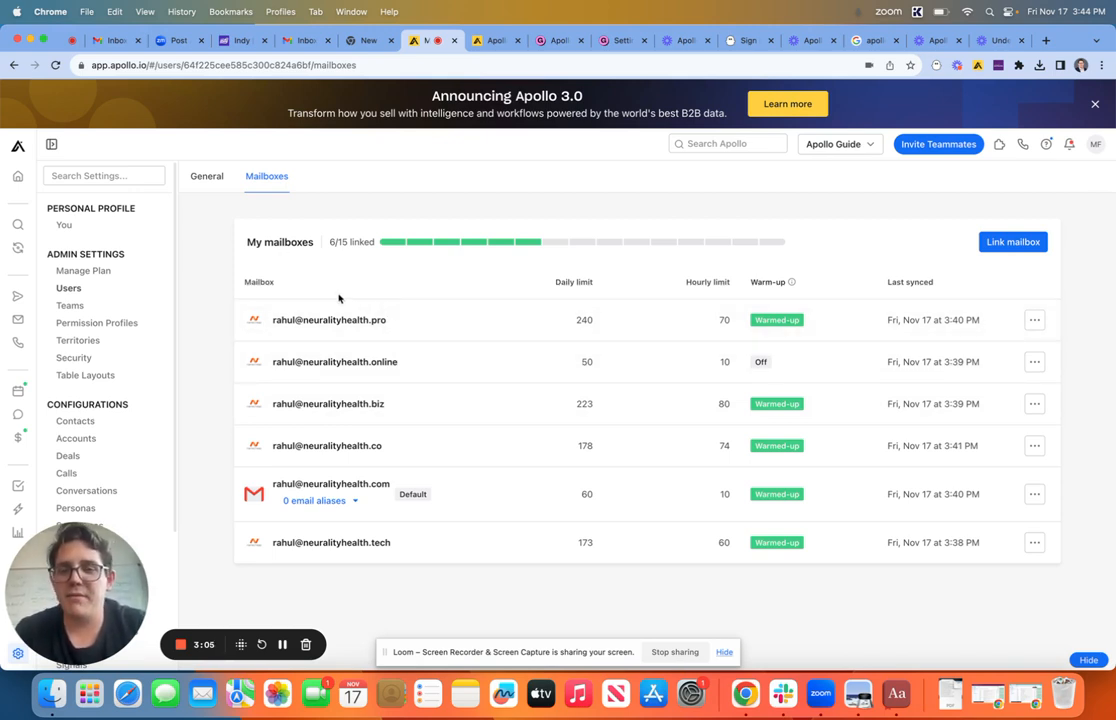
# Step: Go back to the Head of Business Development user's mailboxes and check the sending limits of the neuralityhealth.co mailbox
pyautogui.click(72, 289)
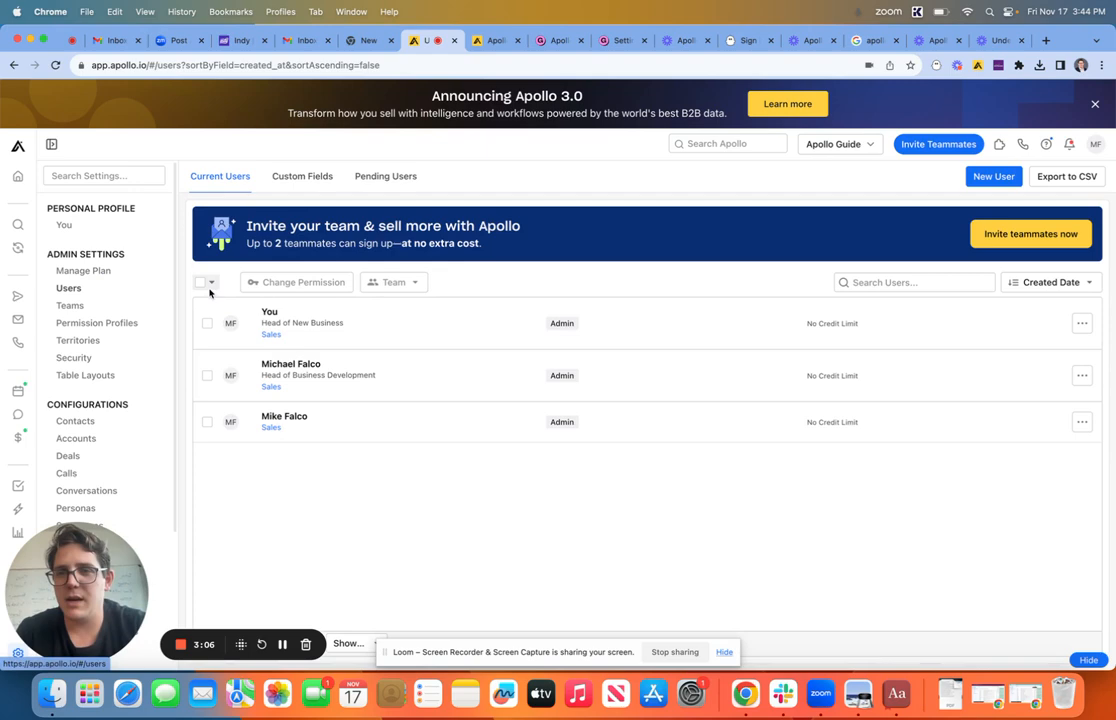
pyautogui.click(397, 327)
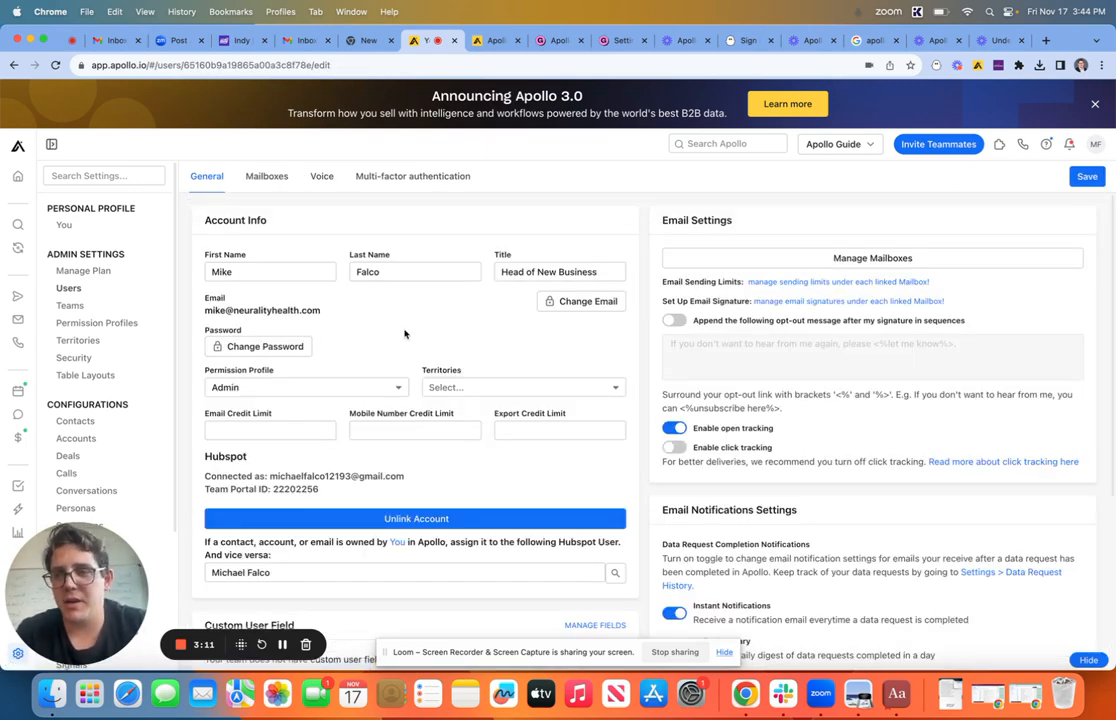
pyautogui.click(70, 289)
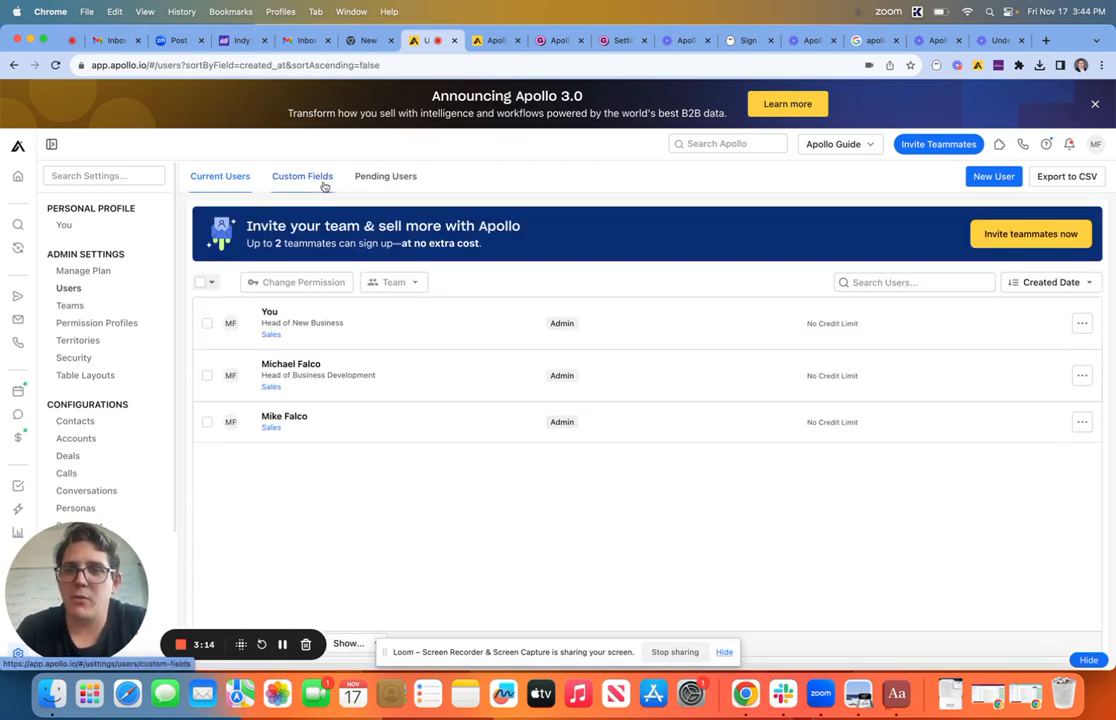
pyautogui.click(406, 371)
pyautogui.click(252, 178)
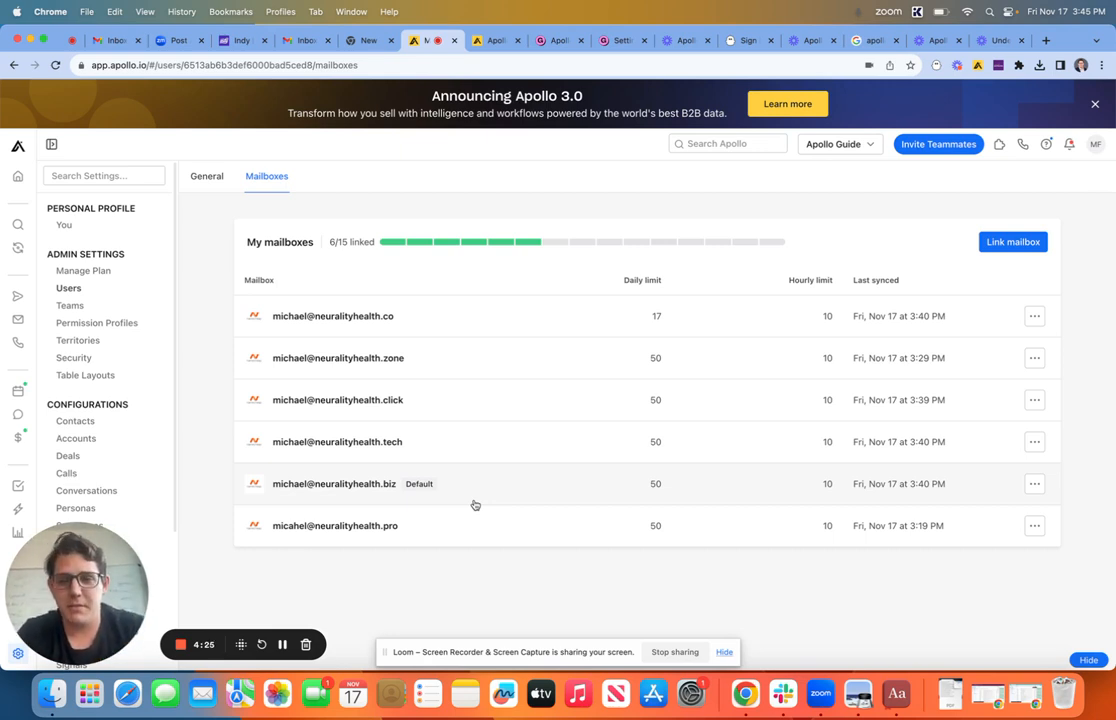
pyautogui.click(428, 310)
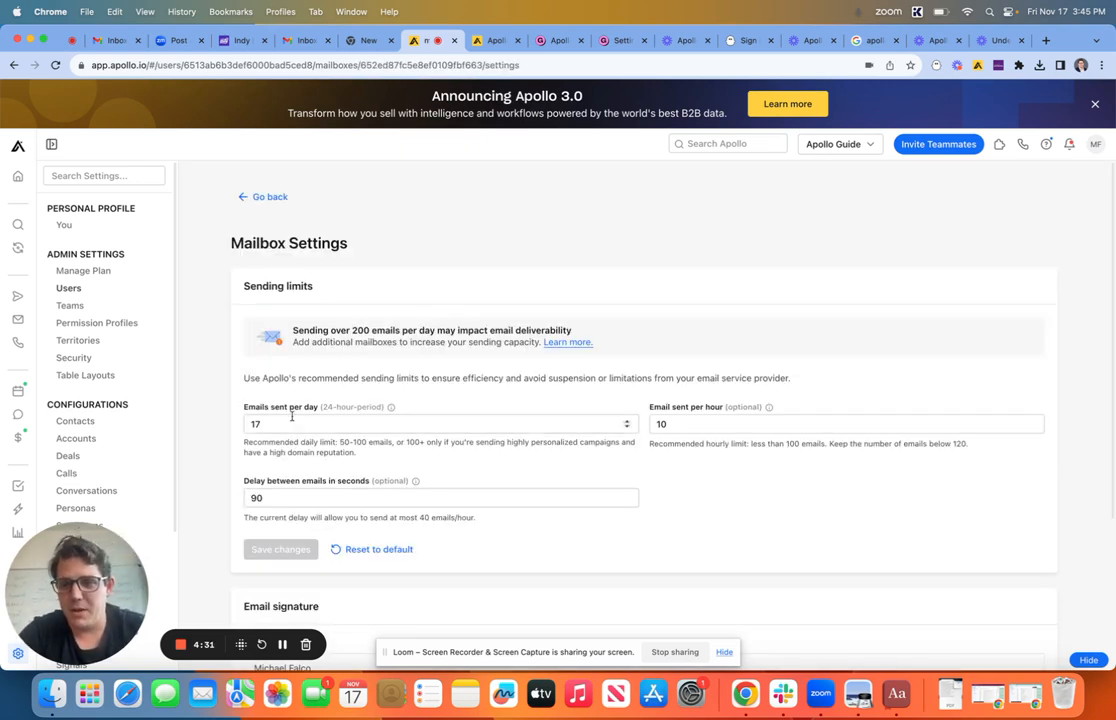
pyautogui.click(266, 196)
# Step: Set the neuralityhealth.zone mailbox's emails sent per hour to 6 and save
pyautogui.click(516, 356)
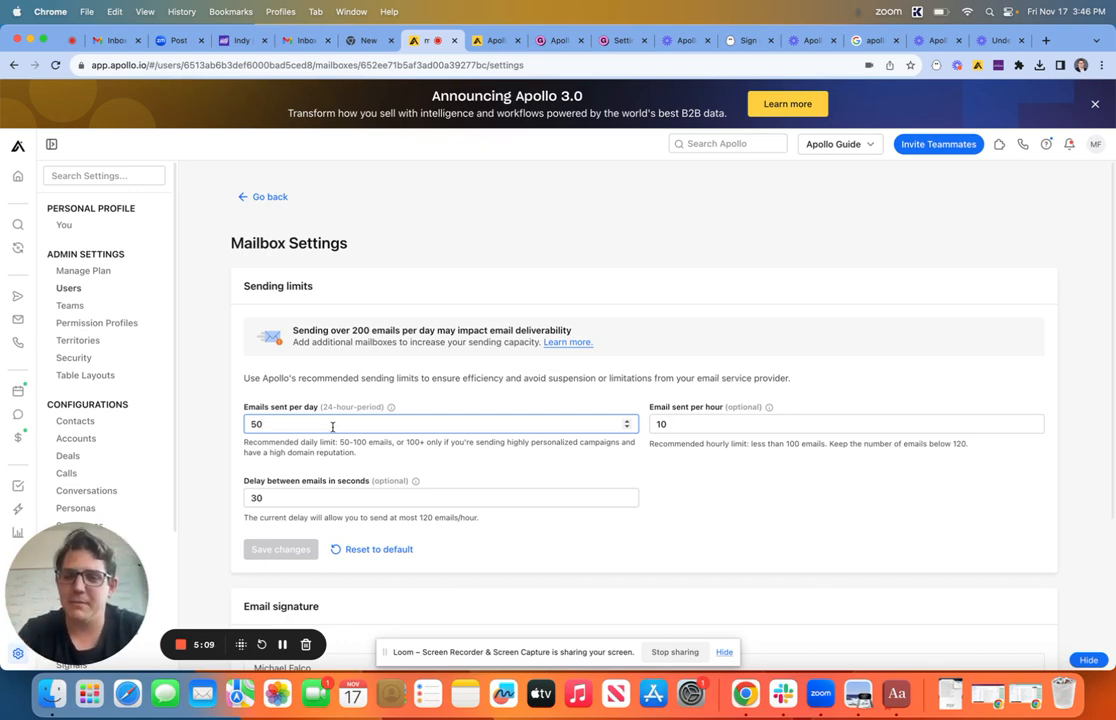
pyautogui.click(241, 409)
pyautogui.moveTo(241, 409); pyautogui.dragTo(318, 408)
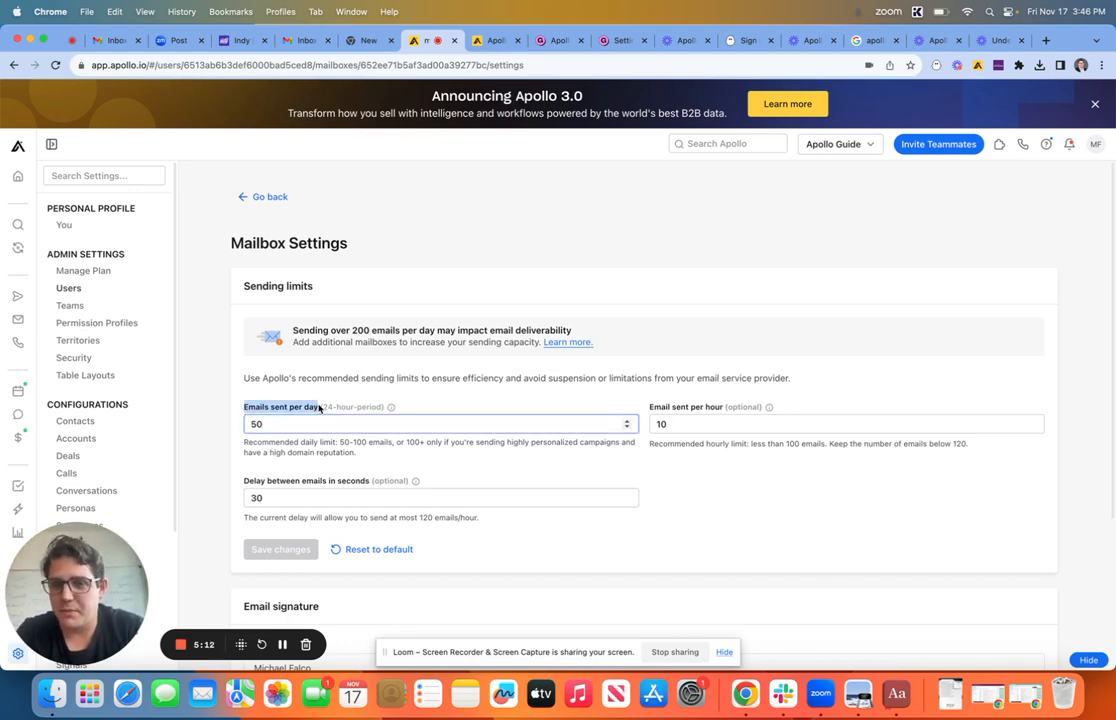
pyautogui.click(703, 424)
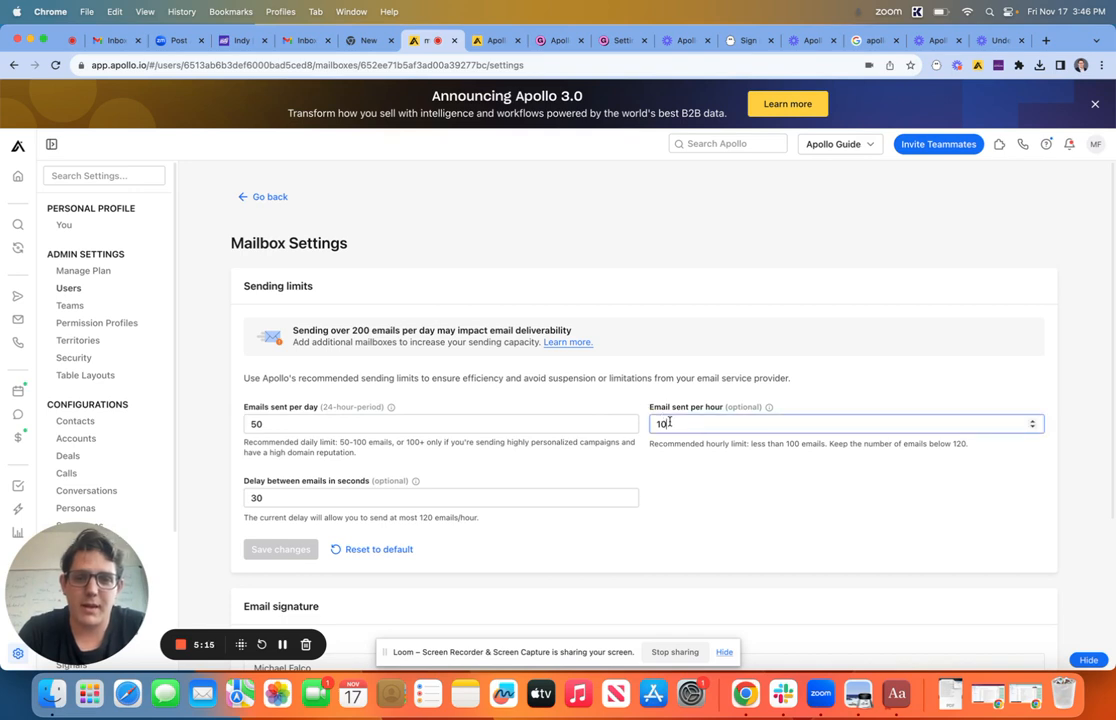
pyautogui.press('BackSpace')
pyautogui.press('BackSpace')
pyautogui.write('6')
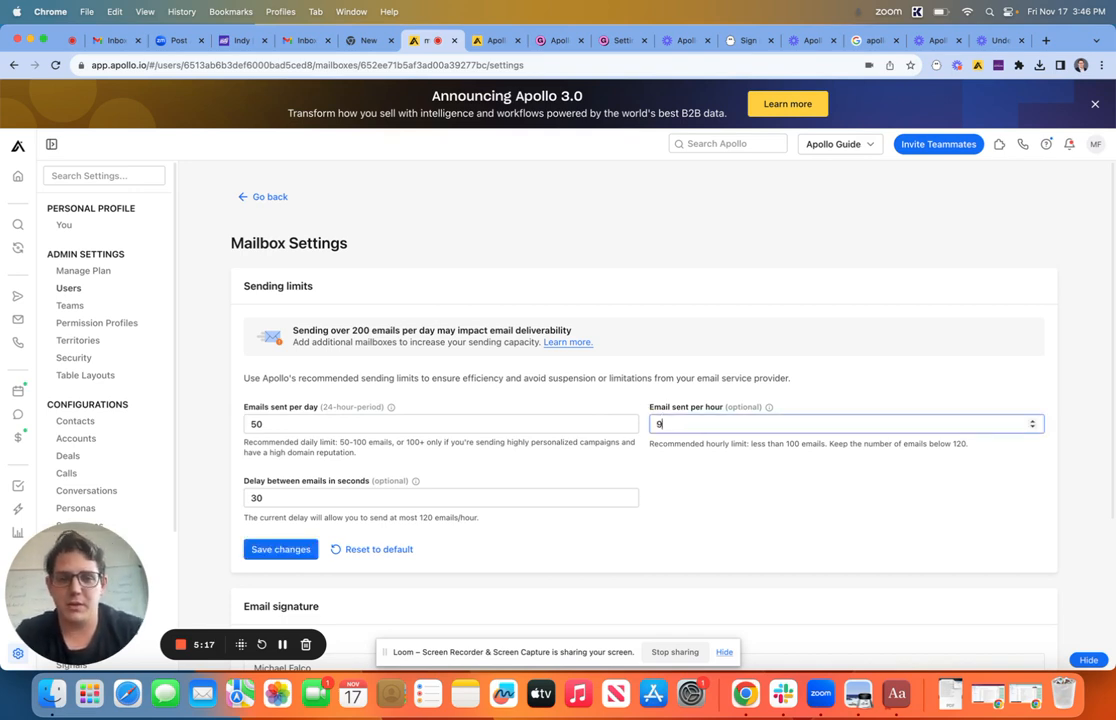
pyautogui.press('Return')
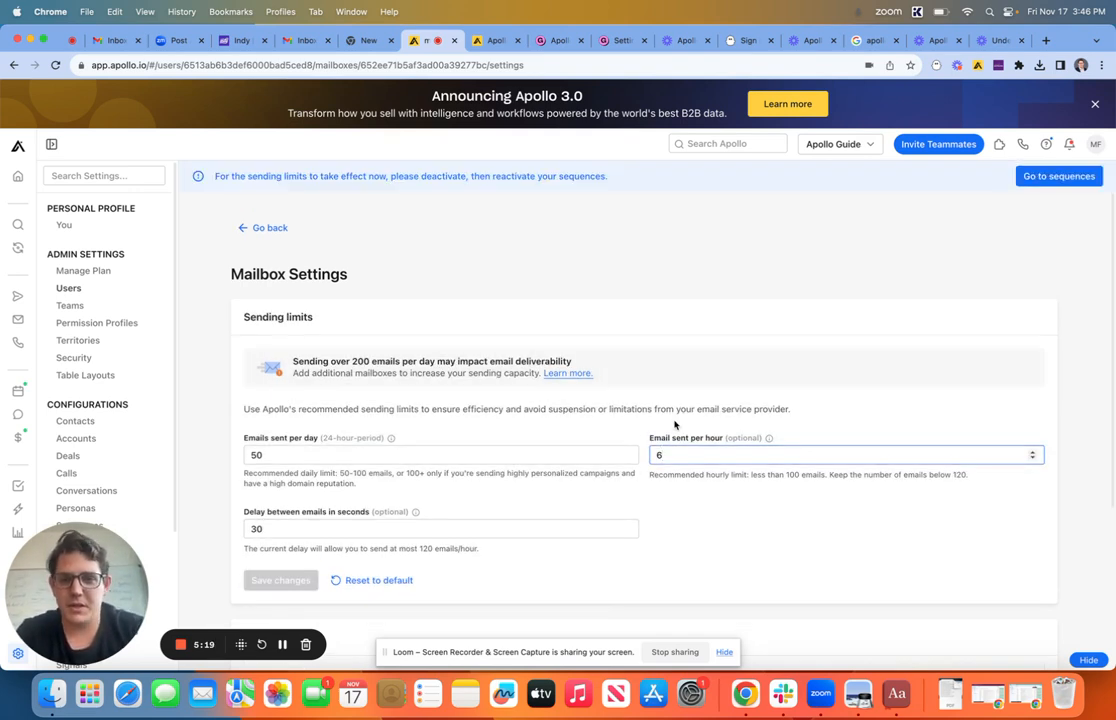
# Step: Set the delay between emails to 80 seconds, save the changes and return to the mailbox list
pyautogui.click(387, 528)
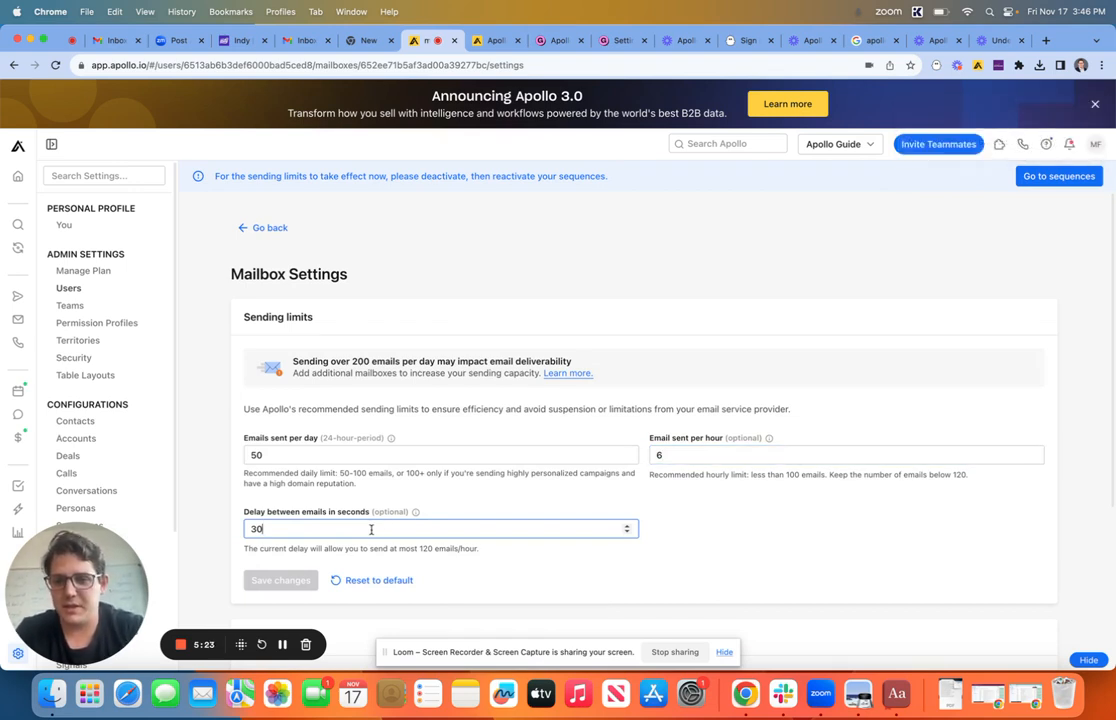
pyautogui.press('BackSpace')
pyautogui.press('BackSpace')
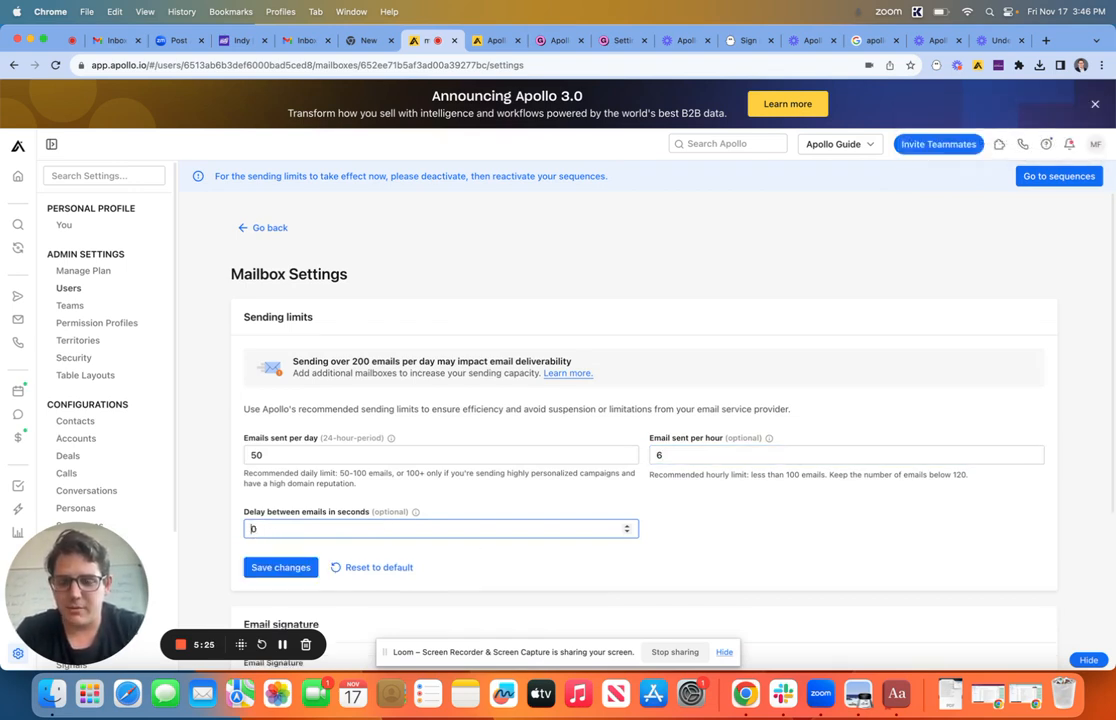
pyautogui.write('8')
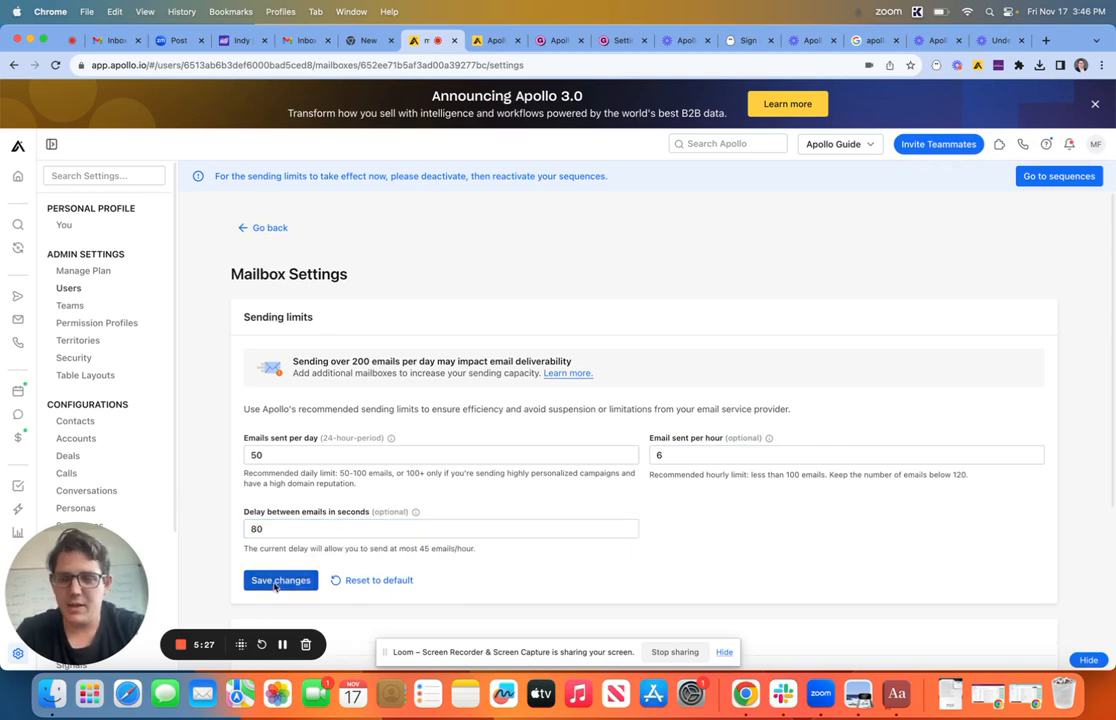
pyautogui.click(278, 580)
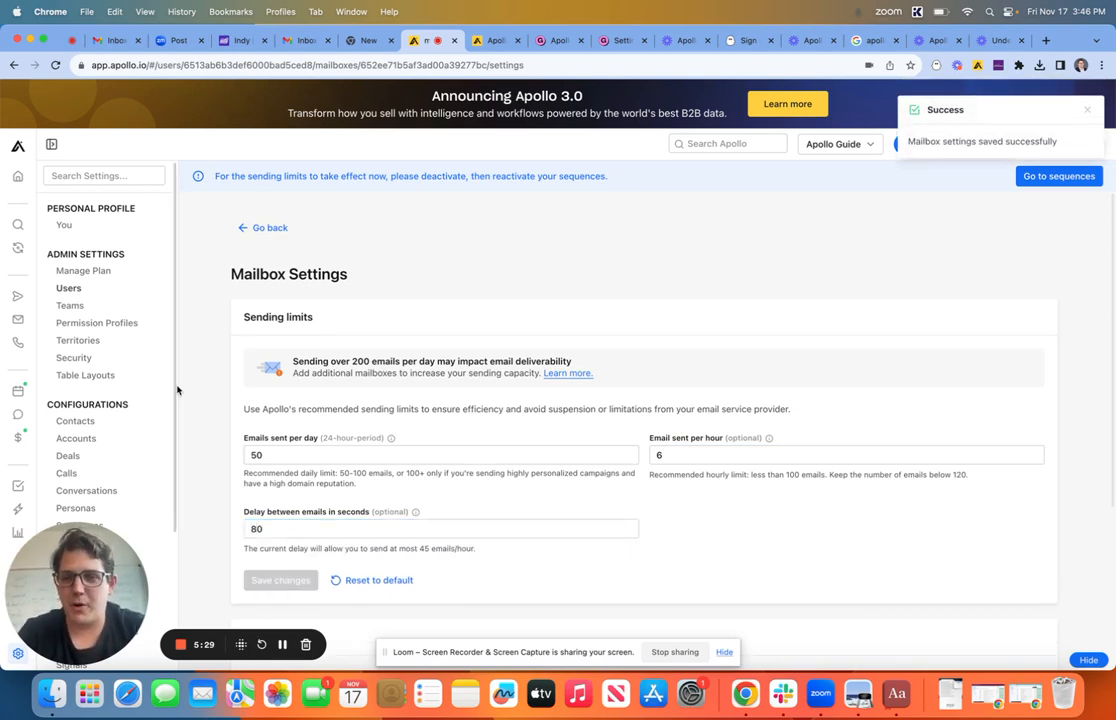
pyautogui.click(263, 228)
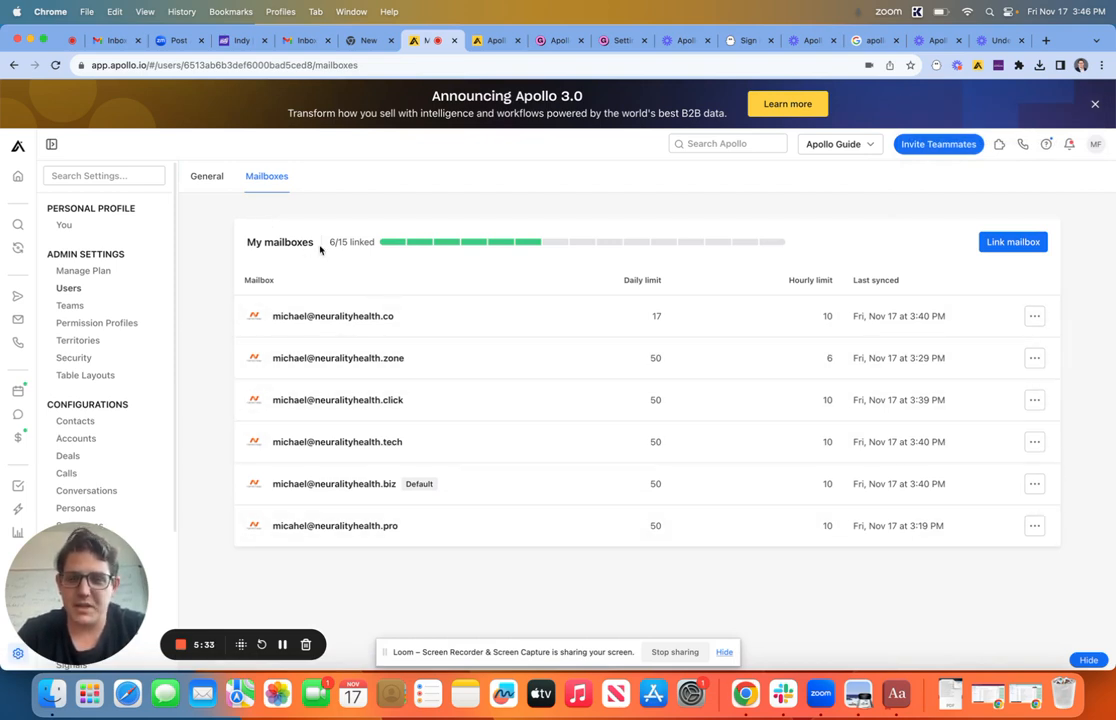
# Step: Set the neuralityhealth.click mailbox's emails sent per day to 48, save and return to the mailbox list
pyautogui.click(480, 408)
pyautogui.click(428, 424)
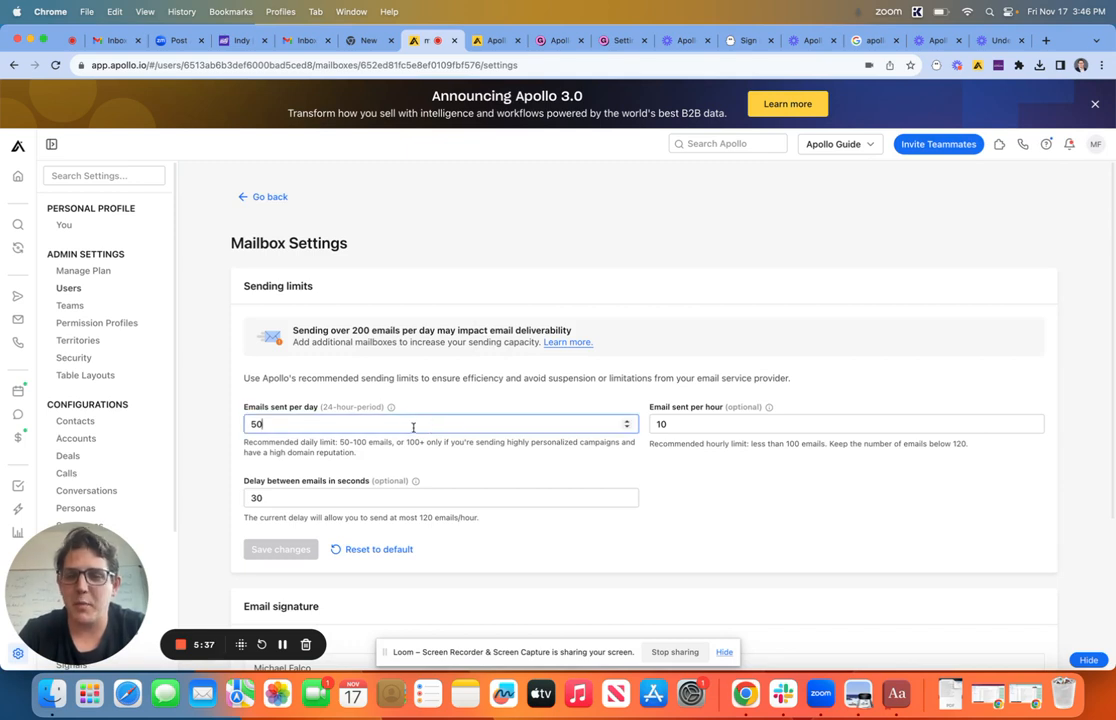
pyautogui.click(627, 428)
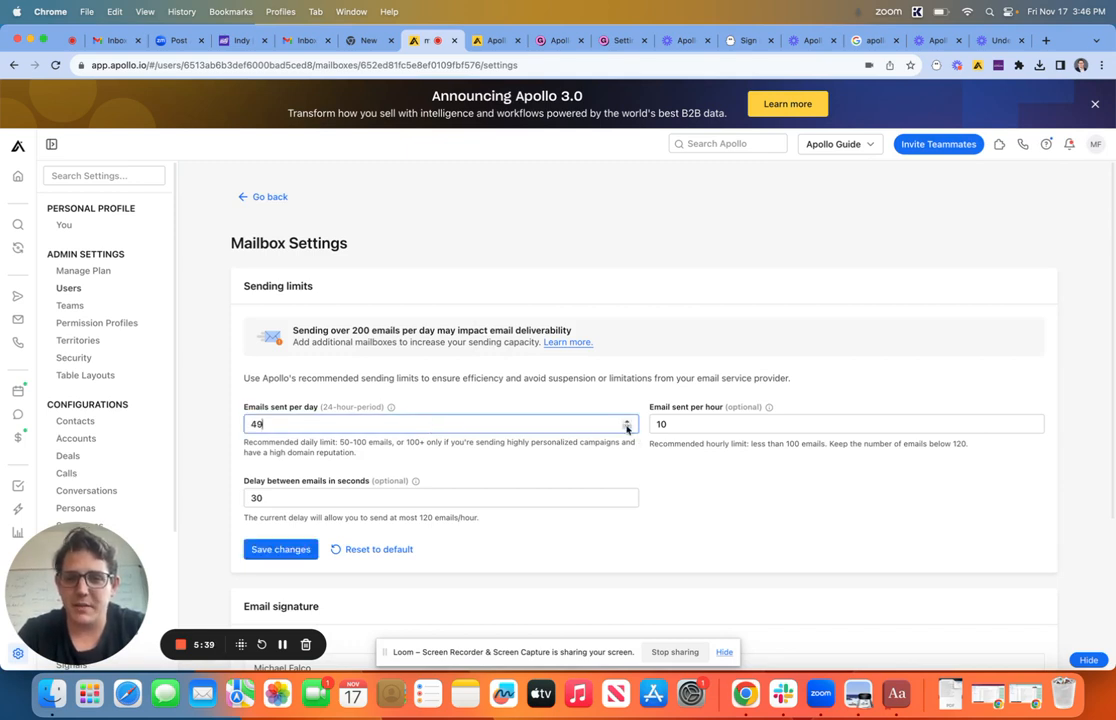
pyautogui.click(627, 428)
pyautogui.click(281, 549)
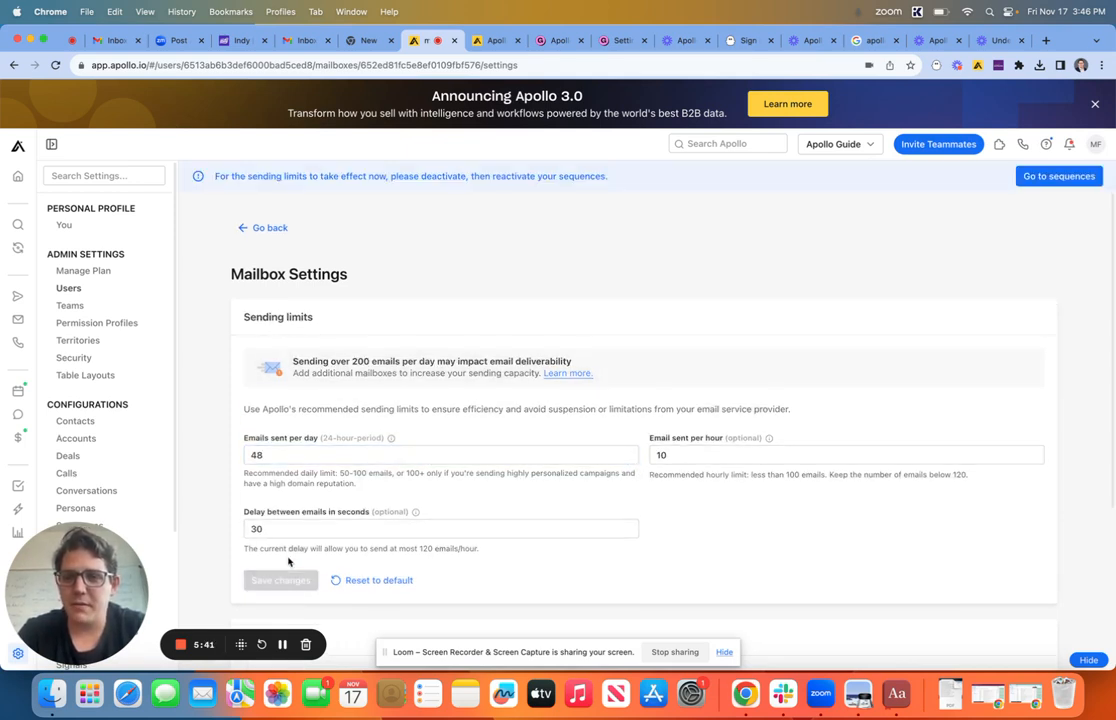
pyautogui.click(262, 197)
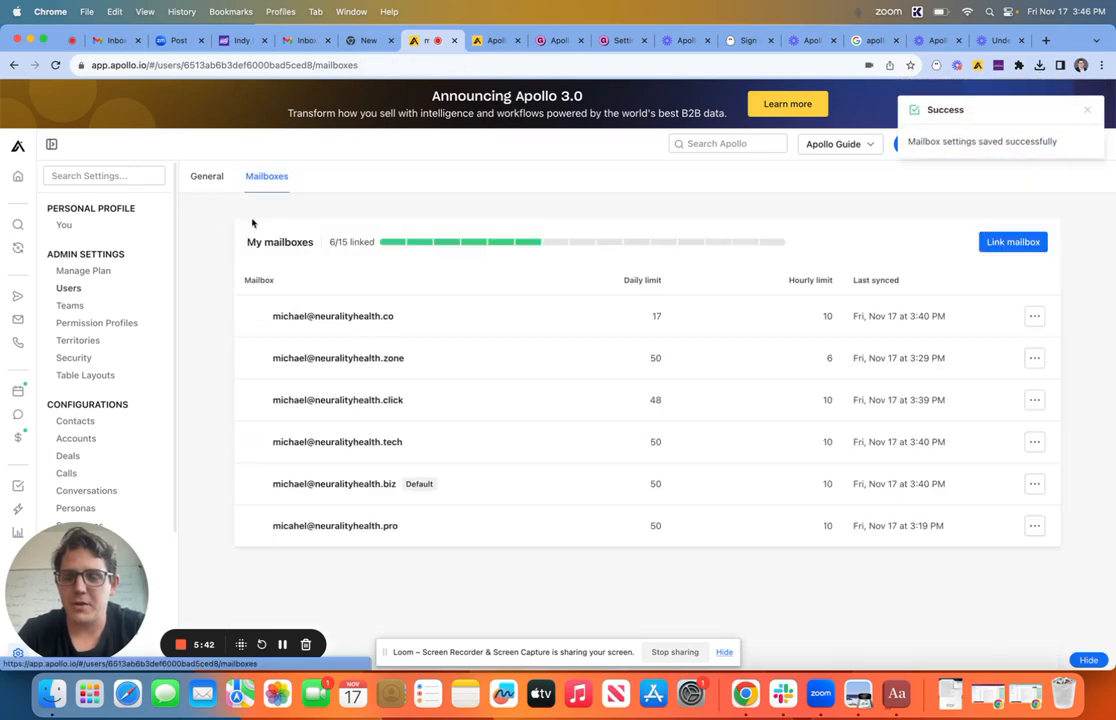
# Step: Set the neuralityhealth.tech mailbox's emails sent per day to 42 and its delay between emails to 87 seconds
pyautogui.click(531, 441)
pyautogui.moveTo(627, 427); pyautogui.dragTo(627, 427)
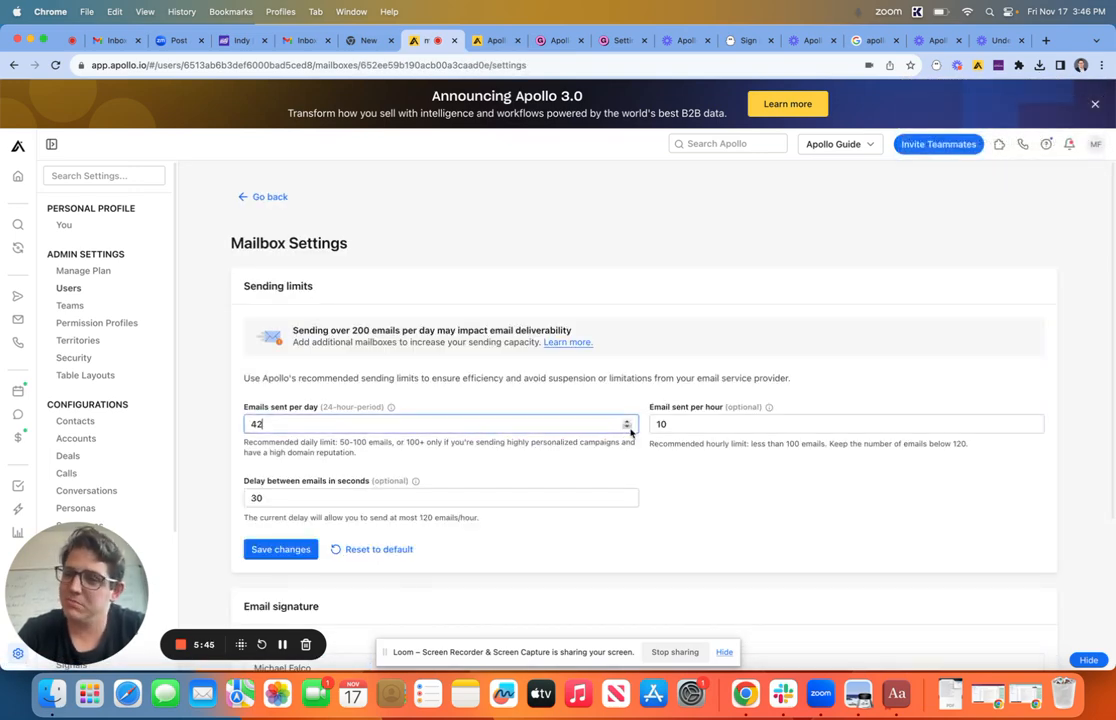
pyautogui.doubleClick(263, 499)
pyautogui.write('87')
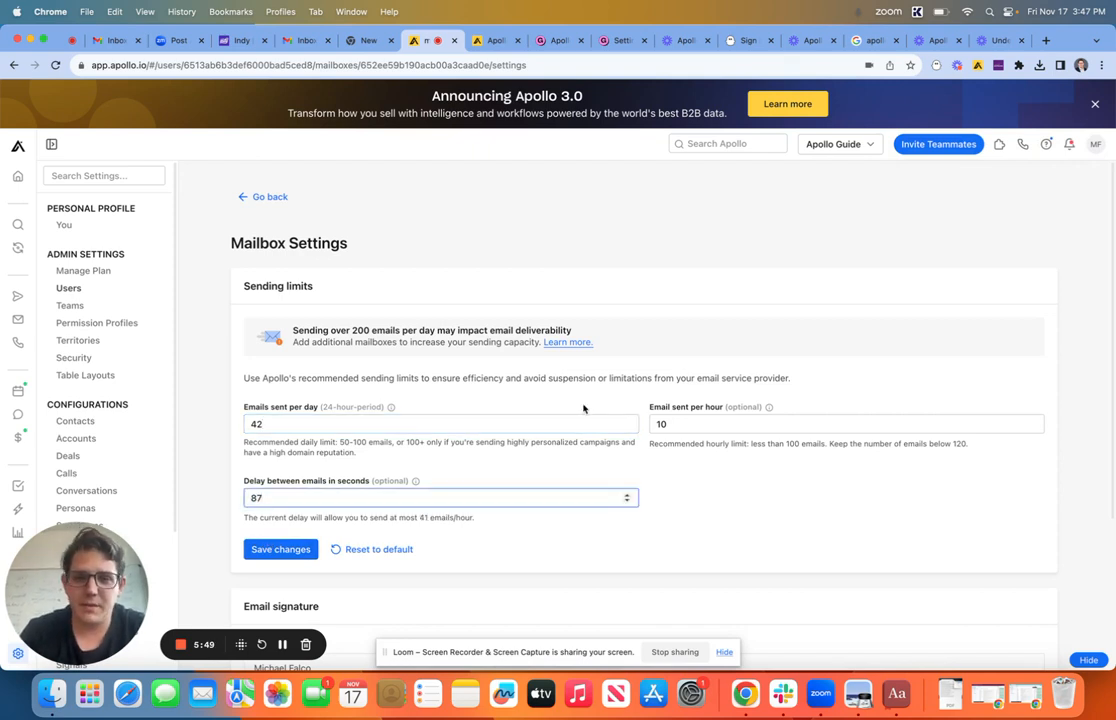
# Step: Set the neuralityhealth.tech mailbox's emails sent per hour to 7, save the changes and return to the mailbox list
pyautogui.click(658, 424)
pyautogui.press('Down')
pyautogui.press('Down')
pyautogui.press('Down')
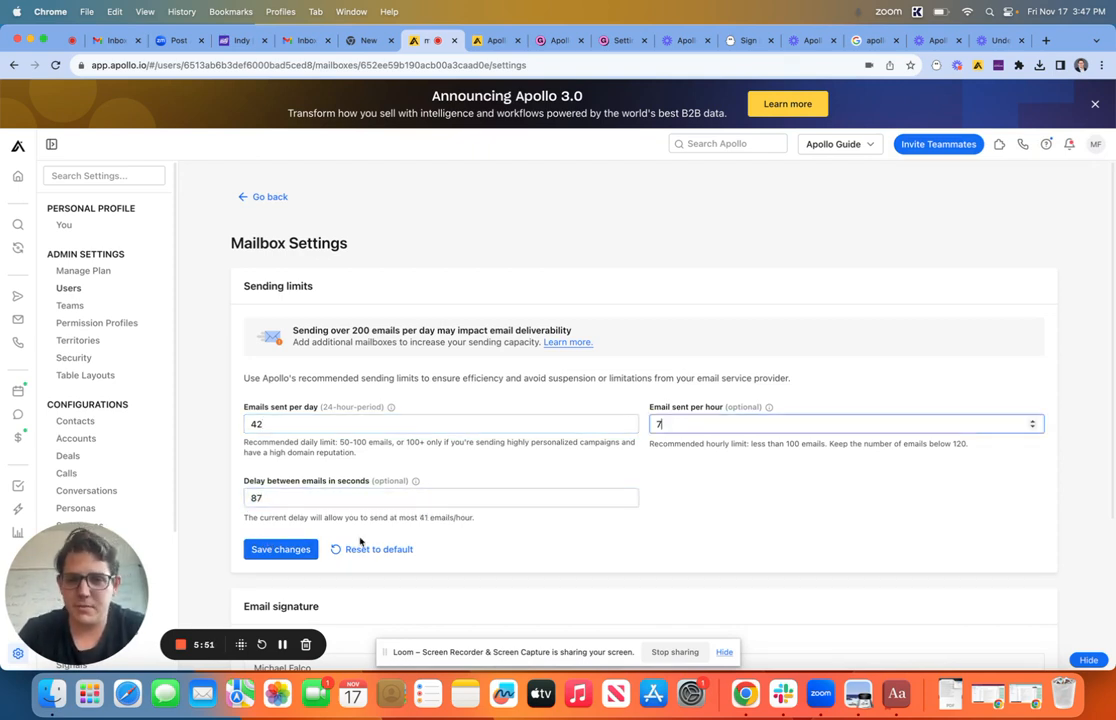
pyautogui.click(292, 548)
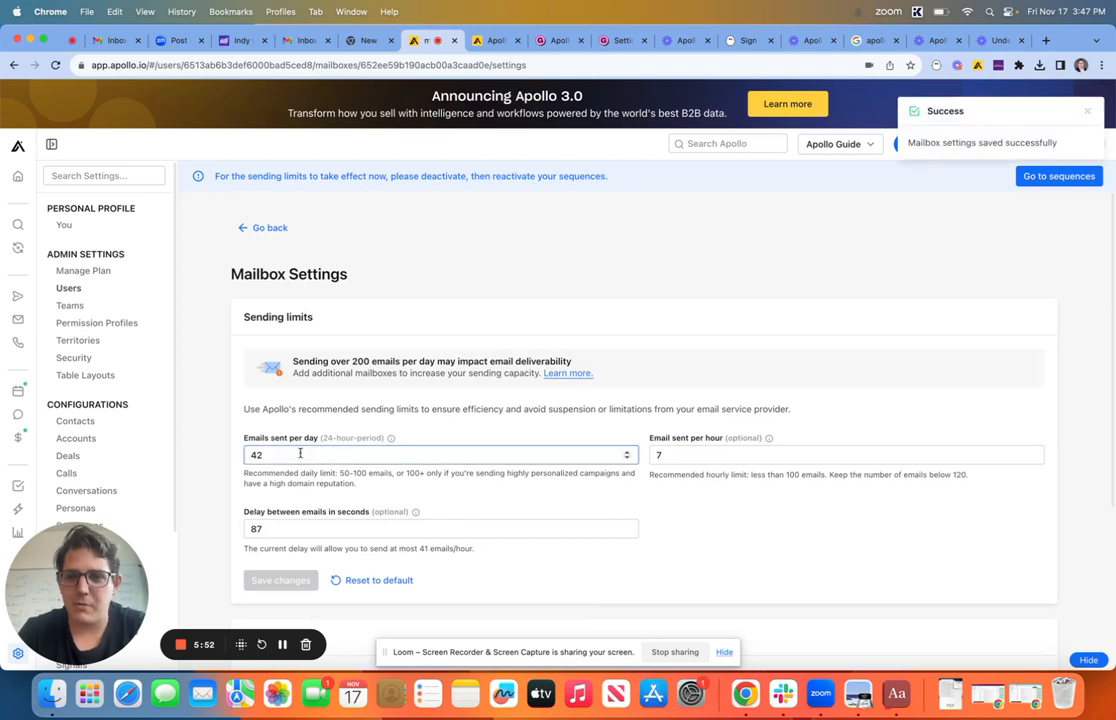
pyautogui.click(258, 228)
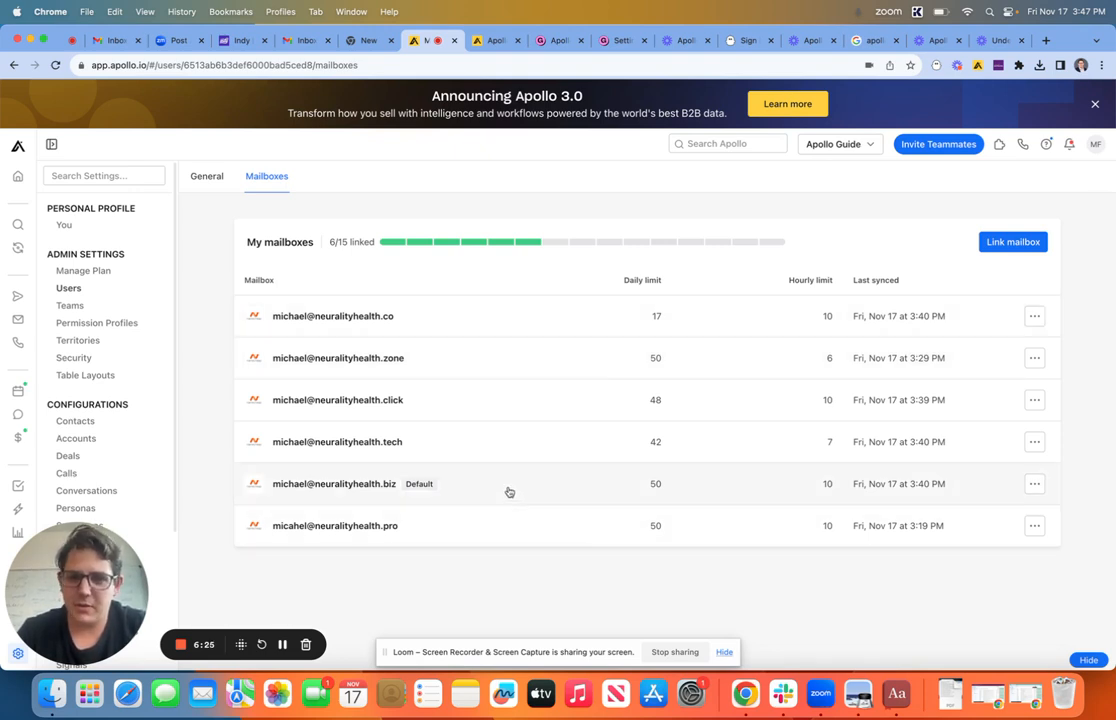
# Step: Open the neuralityhealth.pro mailbox's settings and set its emails sent per day to 46
pyautogui.click(548, 530)
pyautogui.click(438, 423)
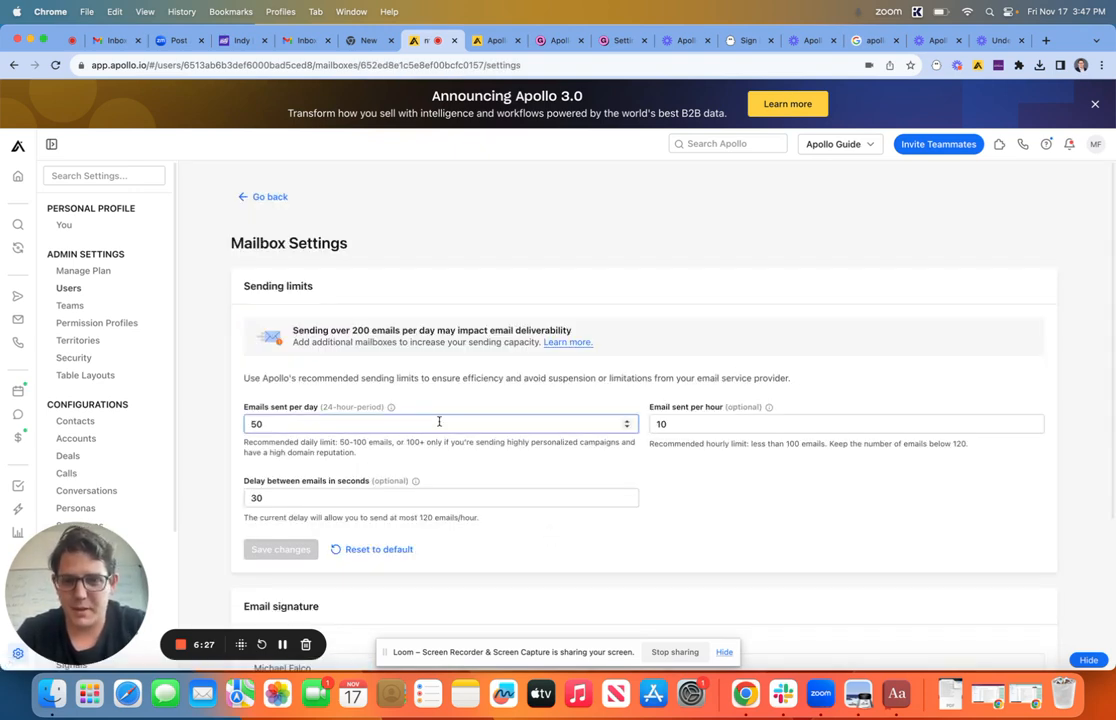
pyautogui.doubleClick(626, 428)
pyautogui.click(626, 428)
pyautogui.click(626, 428)
# Step: Set the emails sent per hour to 8 and the delay between emails to 88 seconds
pyautogui.click(686, 423)
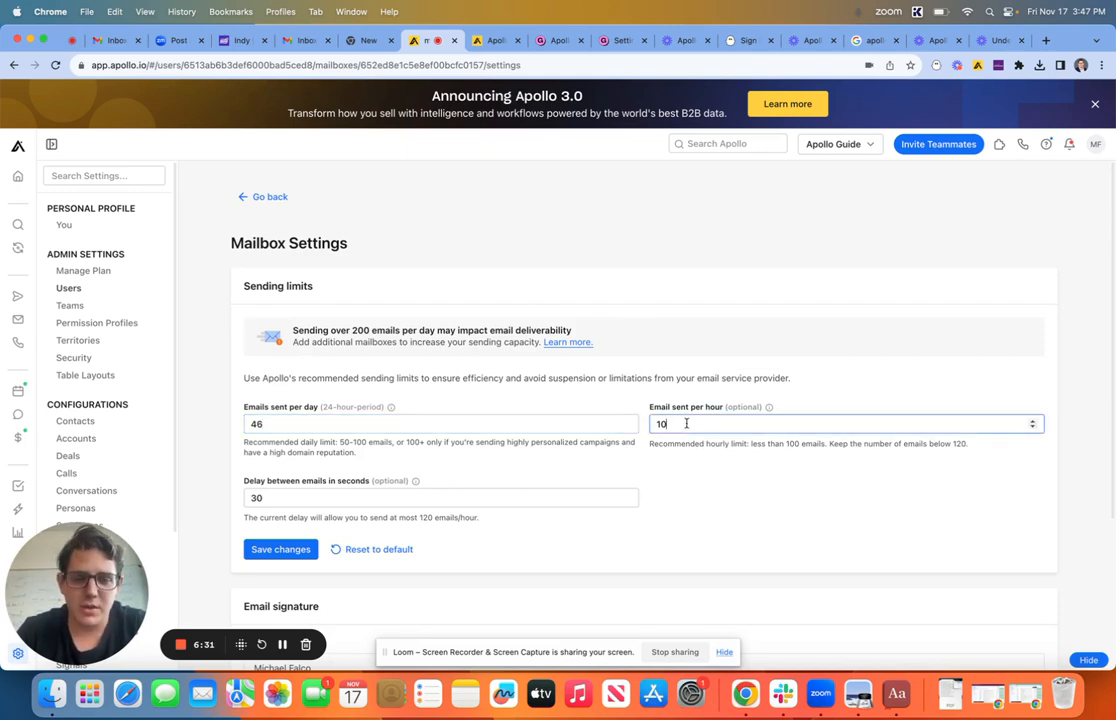
pyautogui.press('BackSpace')
pyautogui.press('BackSpace')
pyautogui.write('8')
pyautogui.doubleClick(394, 503)
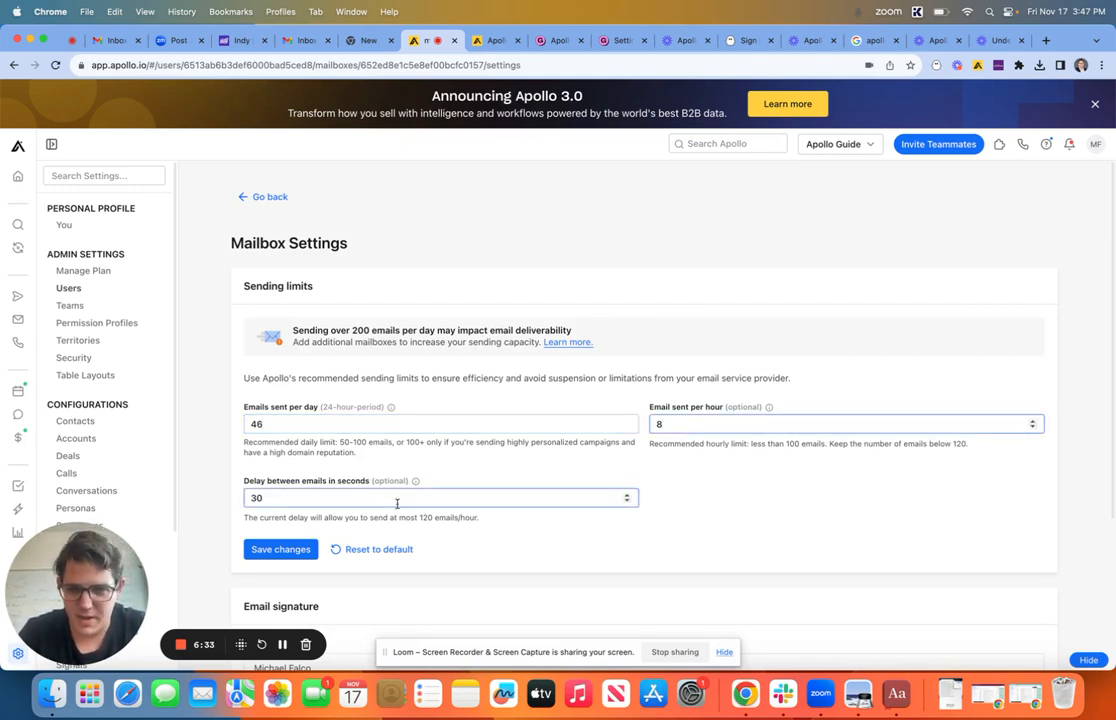
pyautogui.write('88')
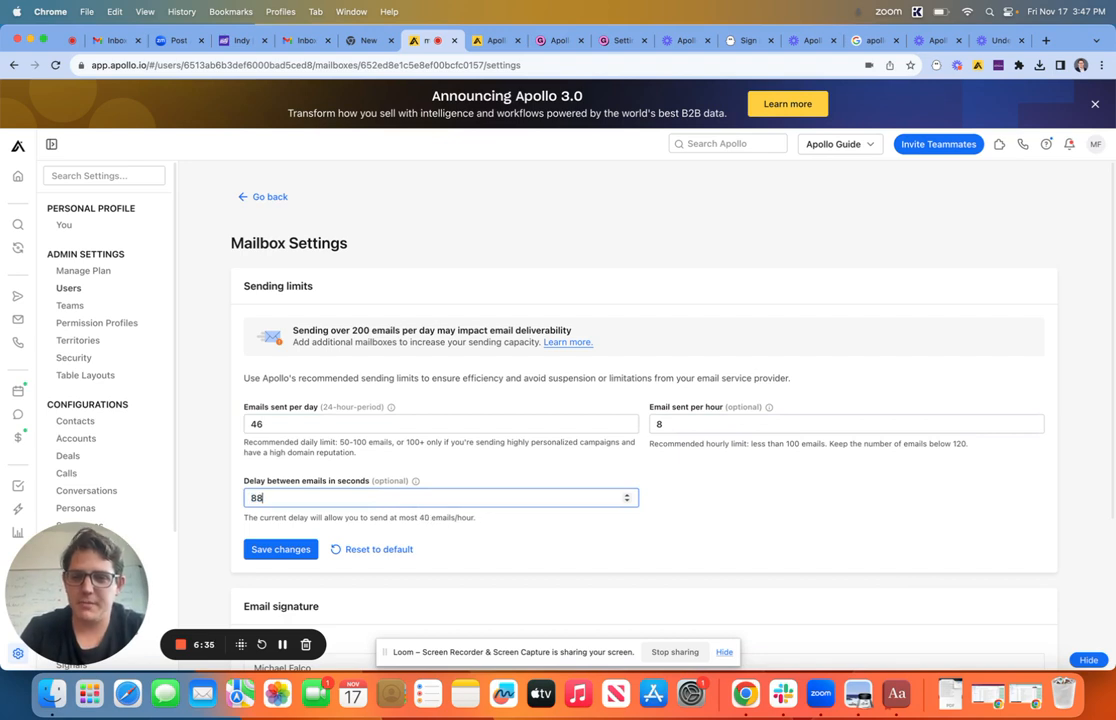
# Step: Save the neuralityhealth.pro mailbox's sending limits and return to the mailbox list
pyautogui.click(255, 424)
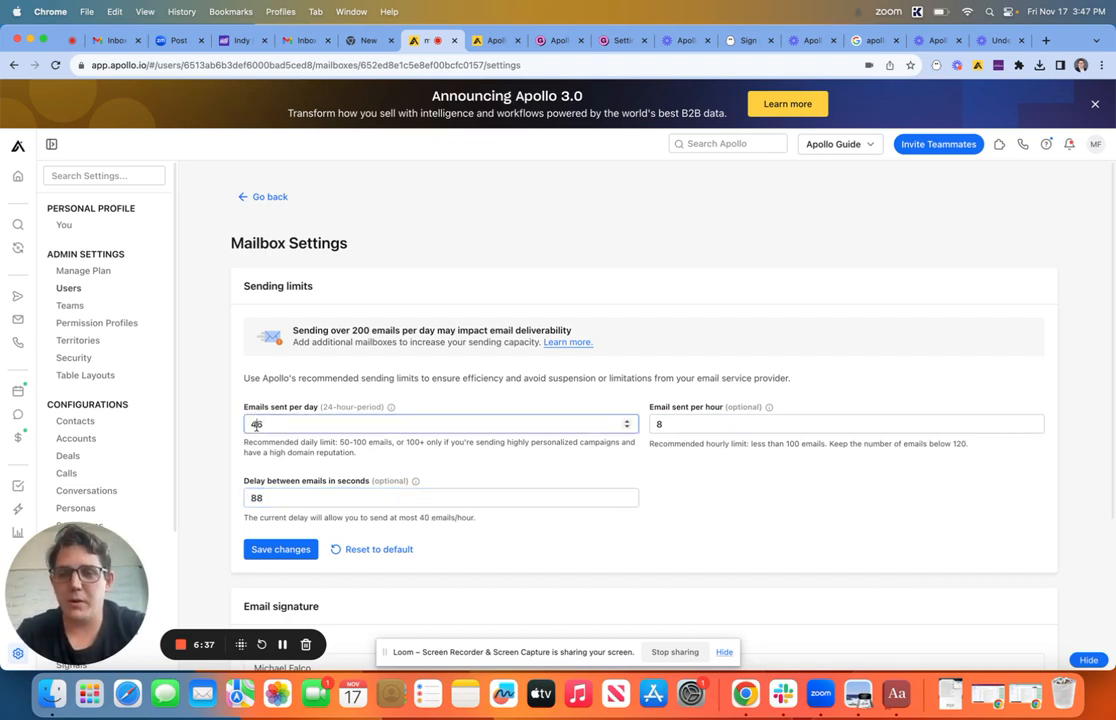
pyautogui.click(702, 422)
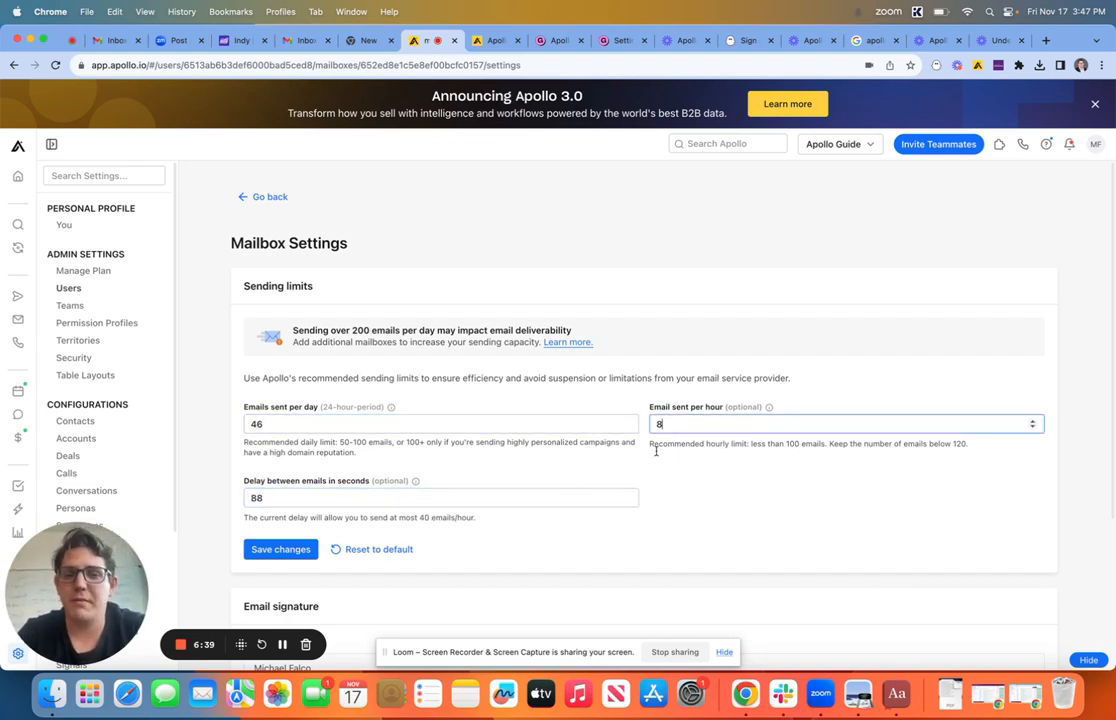
pyautogui.click(486, 497)
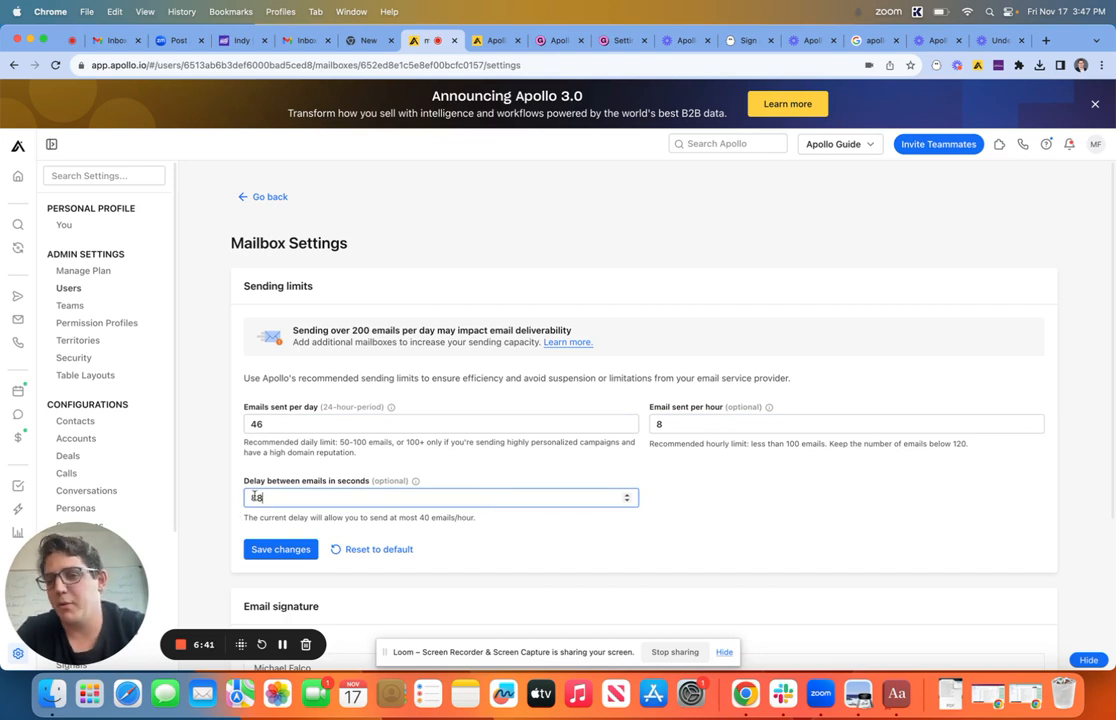
pyautogui.click(257, 558)
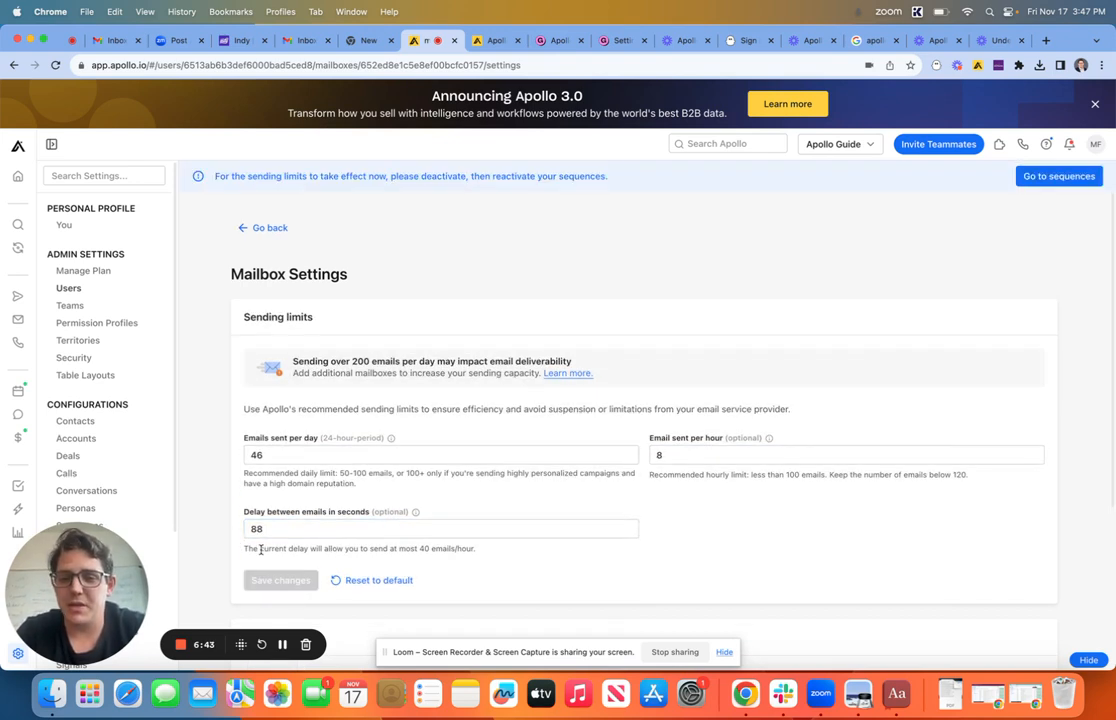
pyautogui.click(262, 228)
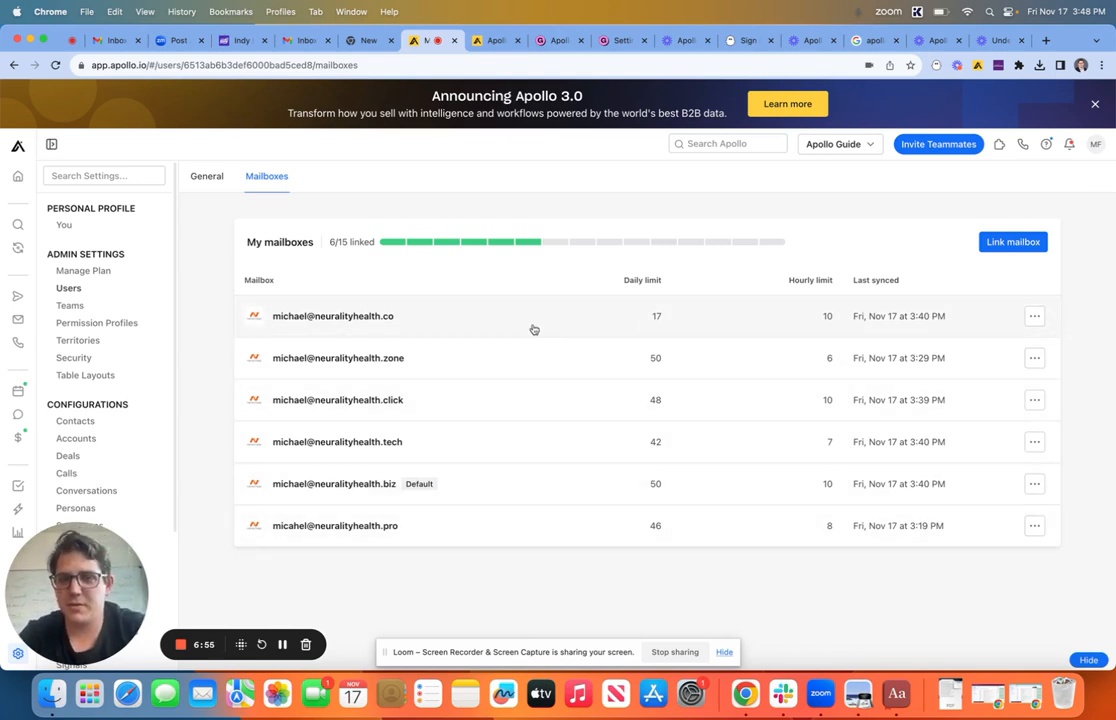
# Step: Open the neuralityhealth.co mailbox's settings and review its sending limits and email signature
pyautogui.click(351, 318)
pyautogui.scroll(-5, 350, 400)
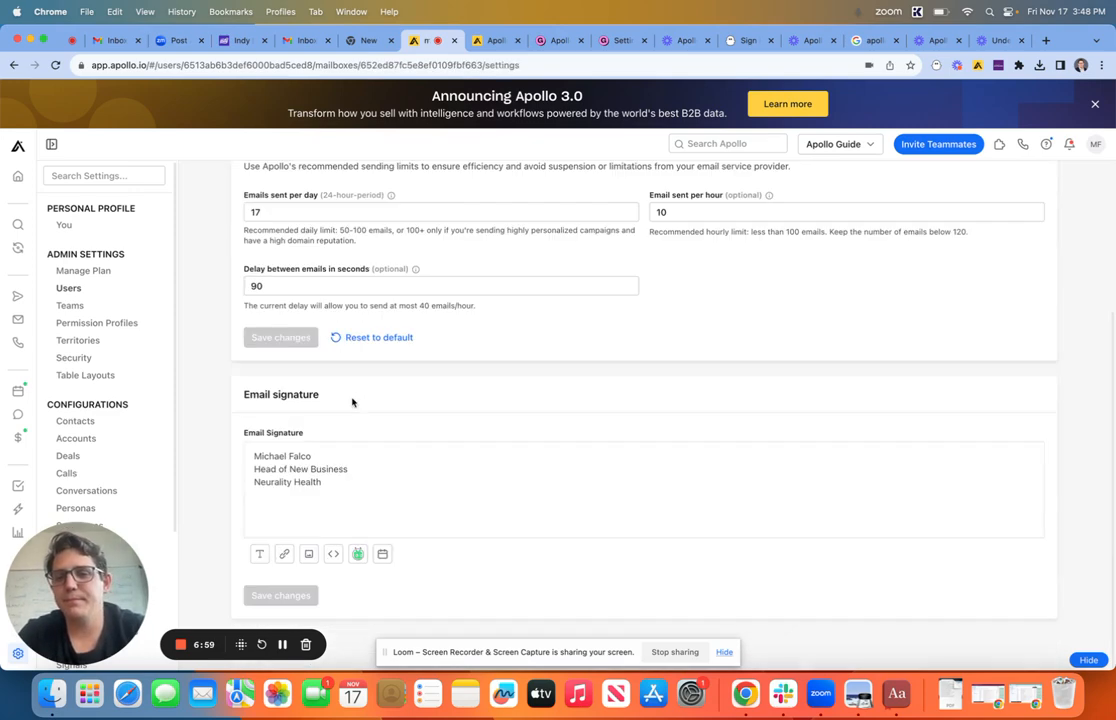
pyautogui.click(350, 476)
pyautogui.scroll(4, 350, 476)
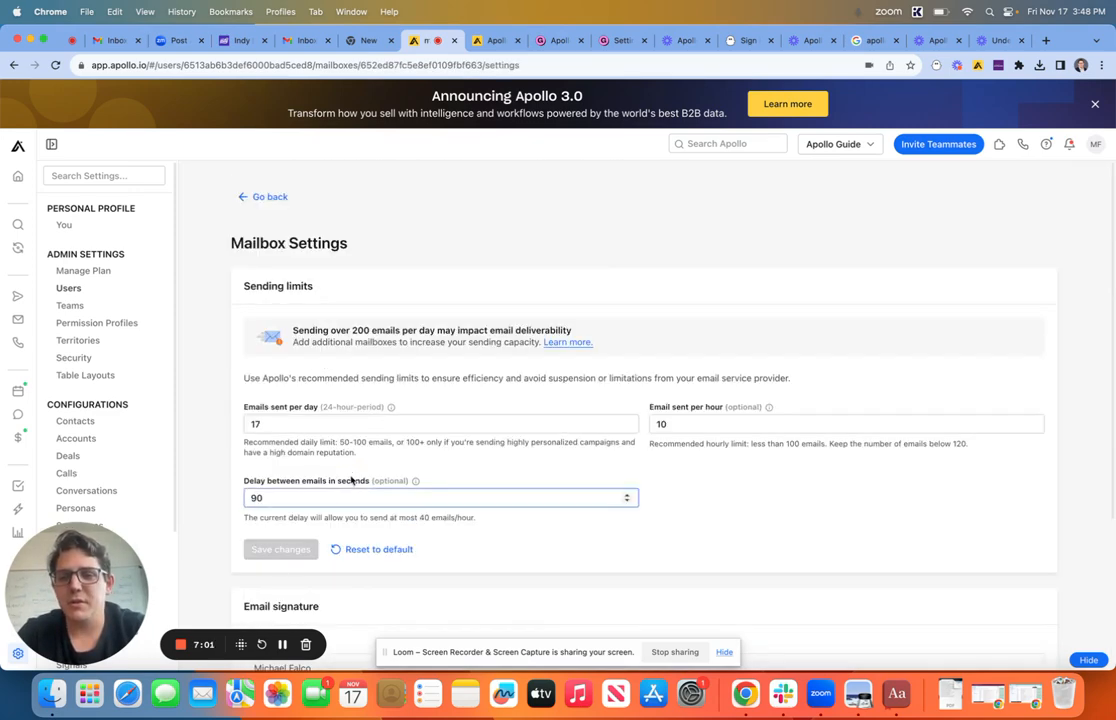
pyautogui.scroll(-5, 350, 476)
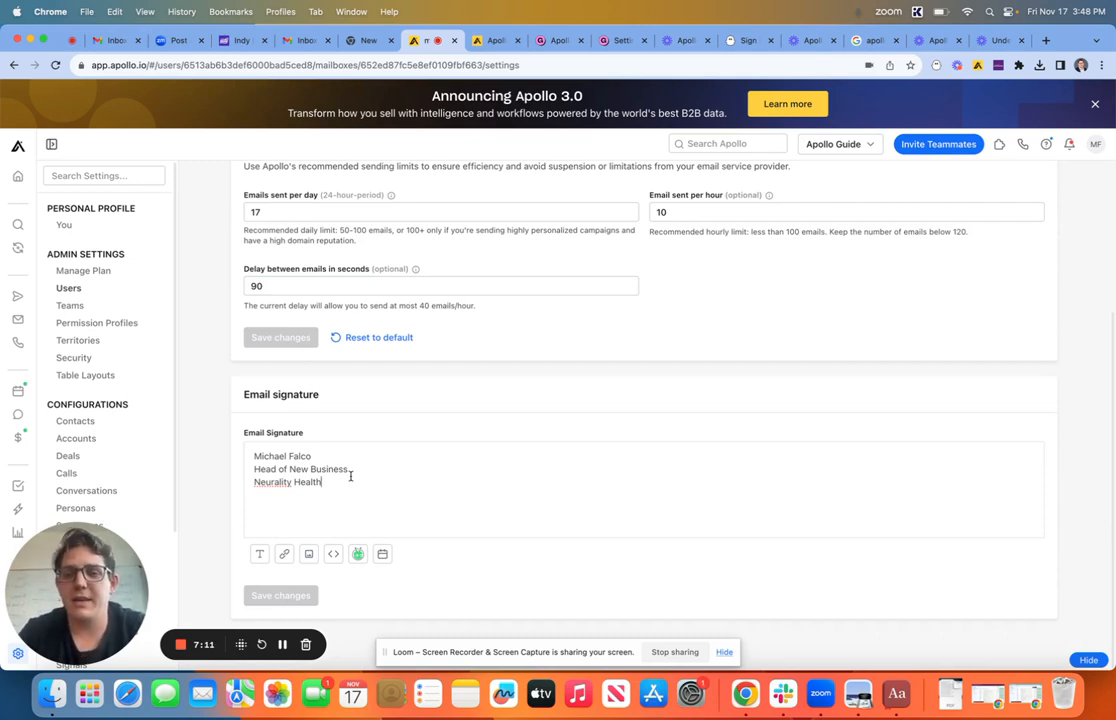
# Step: Try replacing the company line of the email signature with neuralityhealth.com and adding a link to it
pyautogui.tripleClick(350, 476)
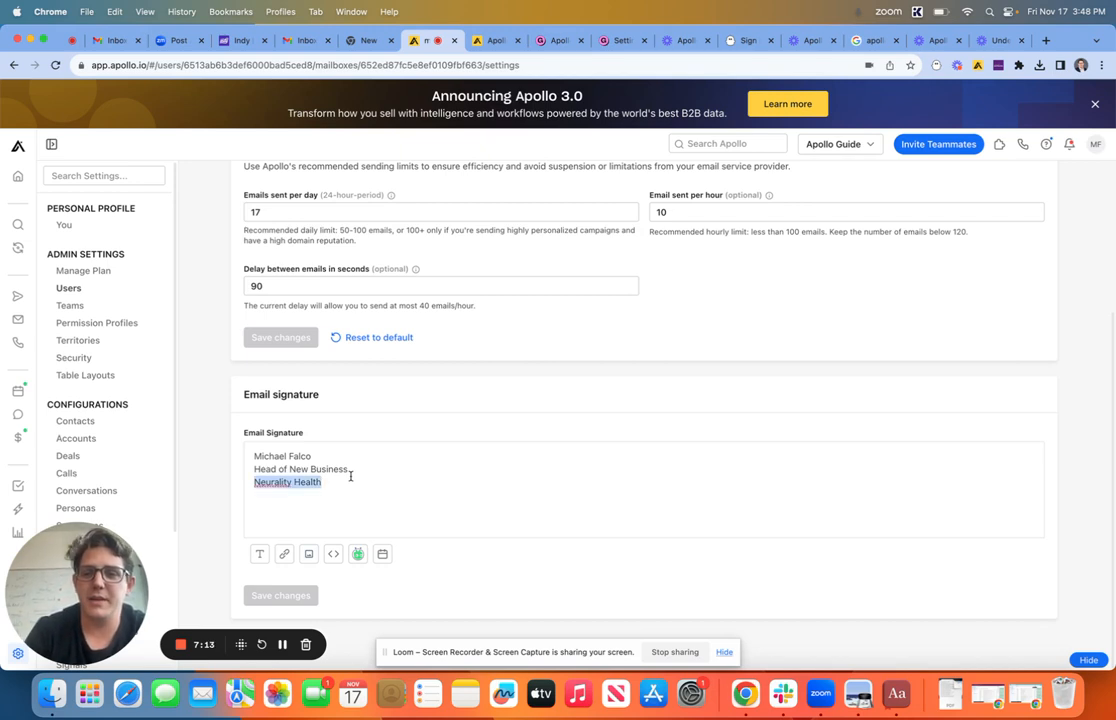
pyautogui.write('neuralityhealth.com')
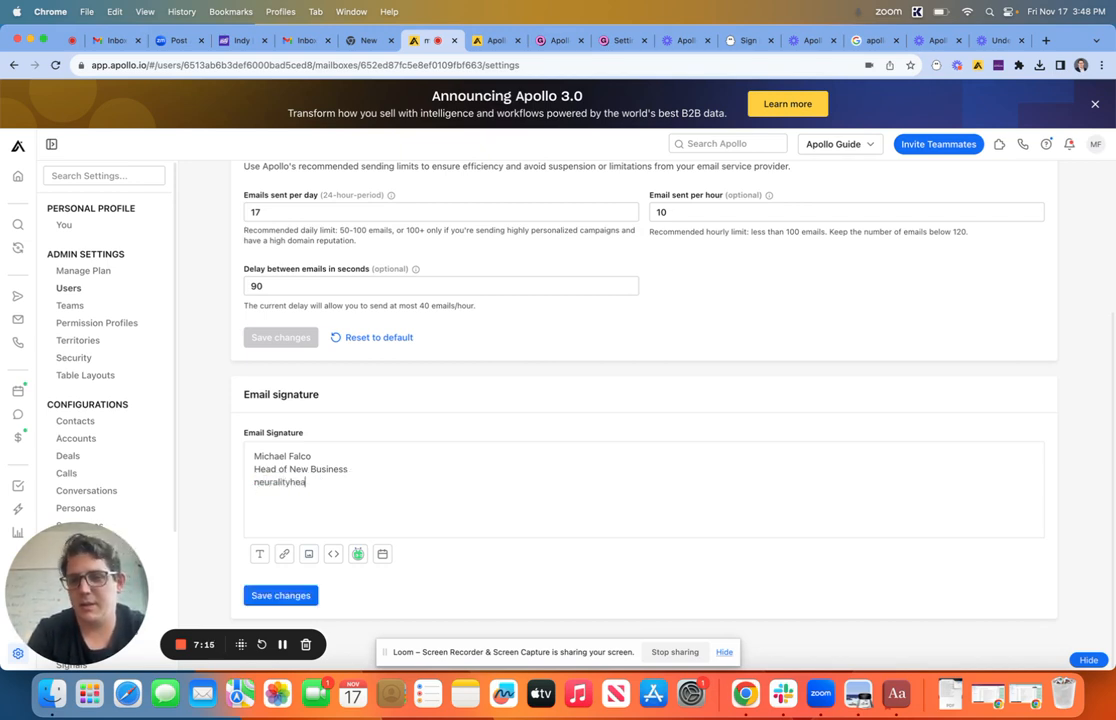
pyautogui.doubleClick(338, 482)
pyautogui.press('super+k')
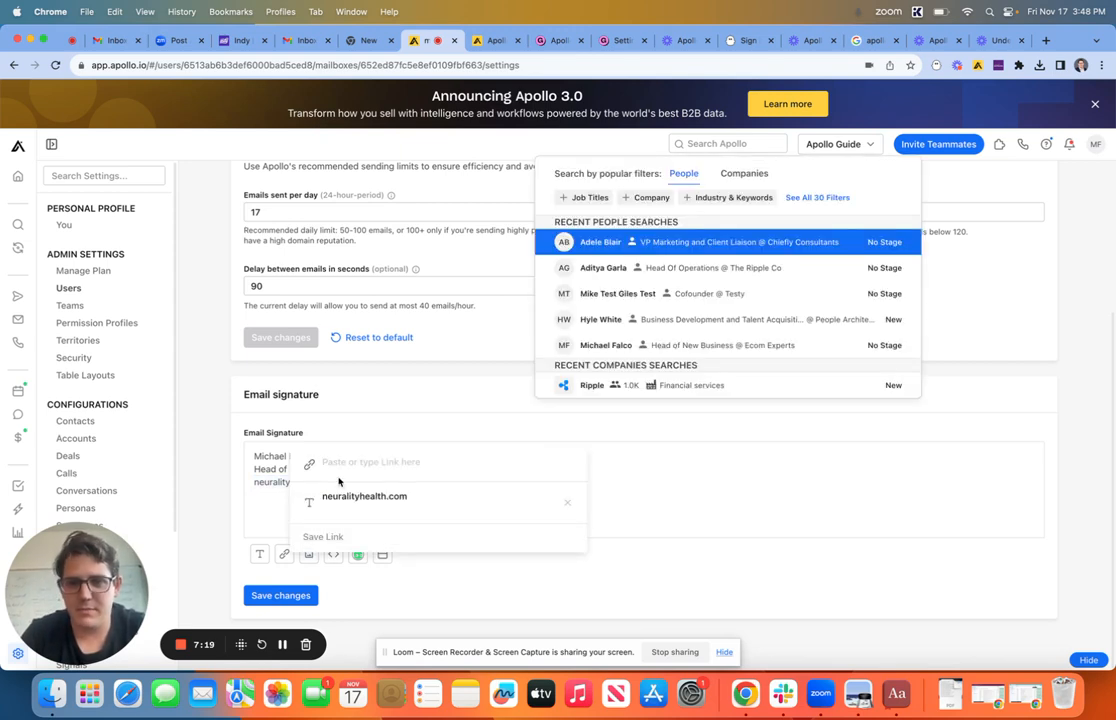
pyautogui.click(343, 465)
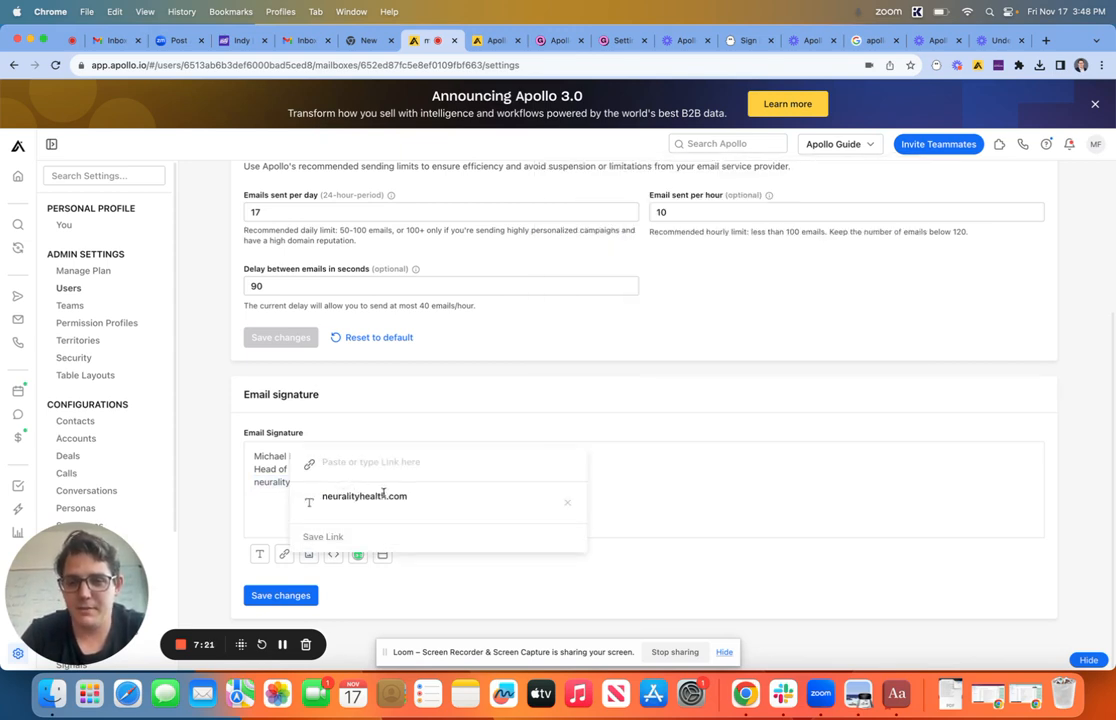
pyautogui.click(275, 481)
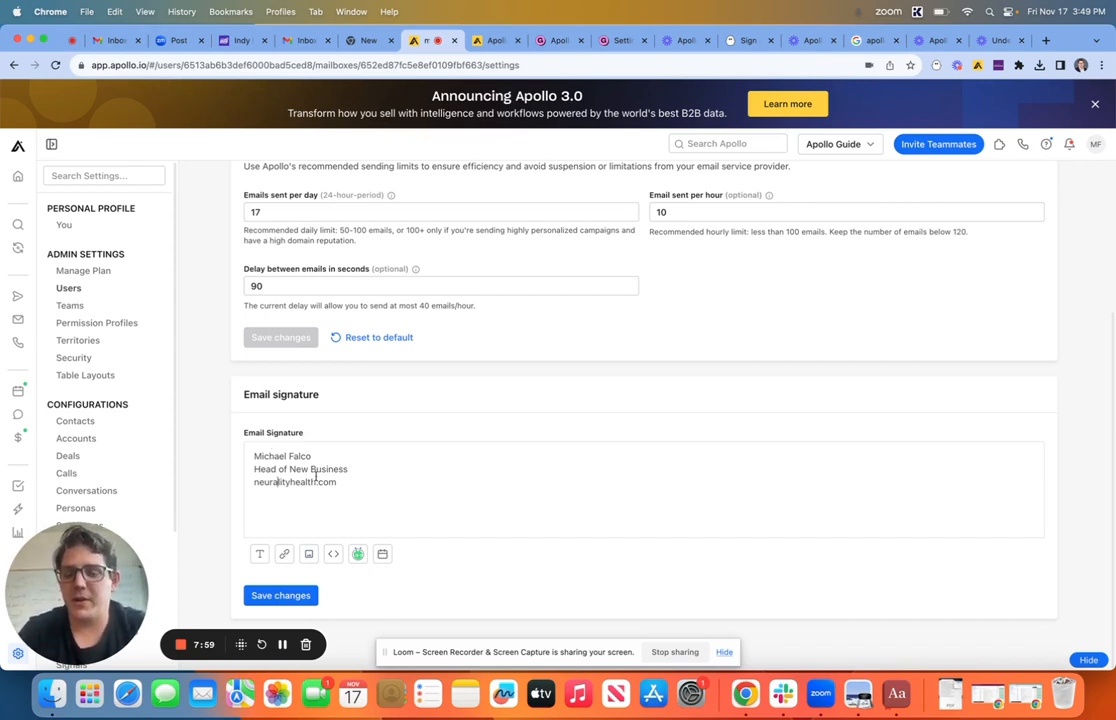
# Step: Replace the signature's website line with Neurality Health, save the signature and return to the mailbox list
pyautogui.moveTo(349, 493); pyautogui.dragTo(142, 401)
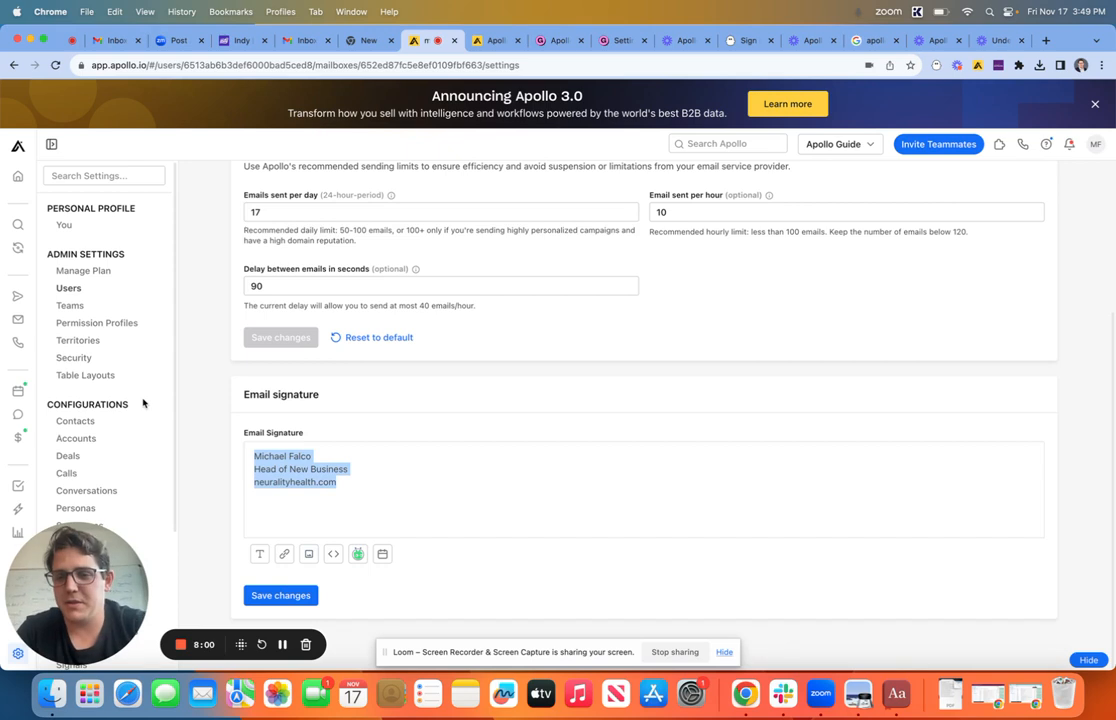
pyautogui.click(258, 458)
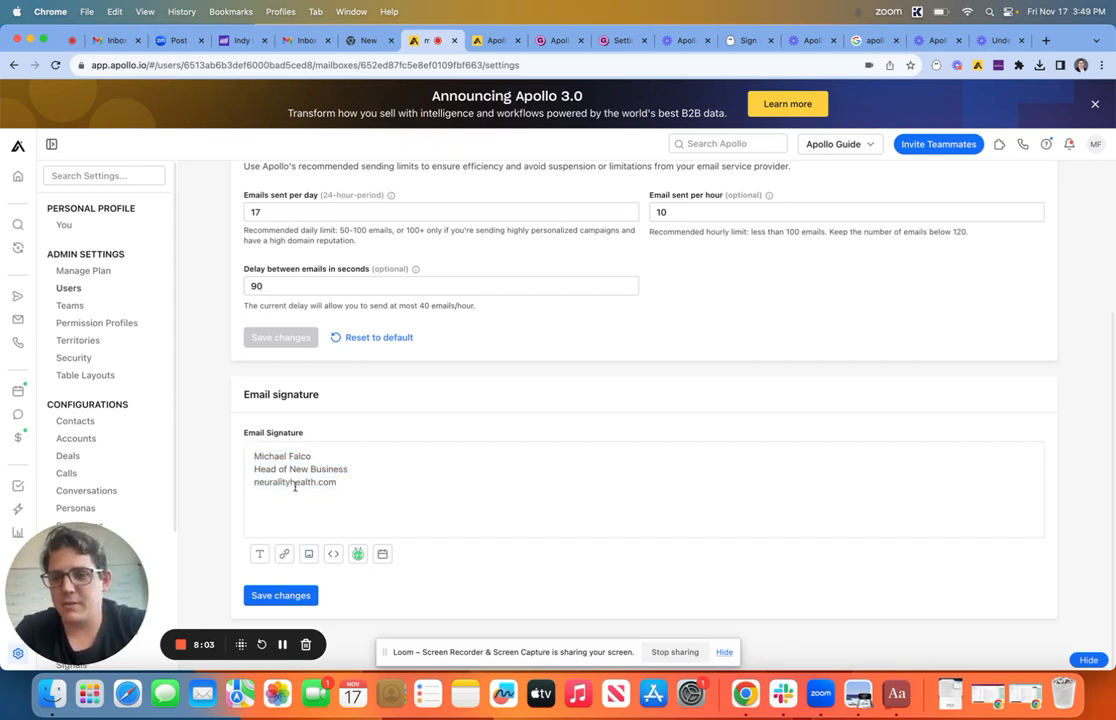
pyautogui.click(294, 487)
pyautogui.doubleClick(292, 482)
pyautogui.write('N')
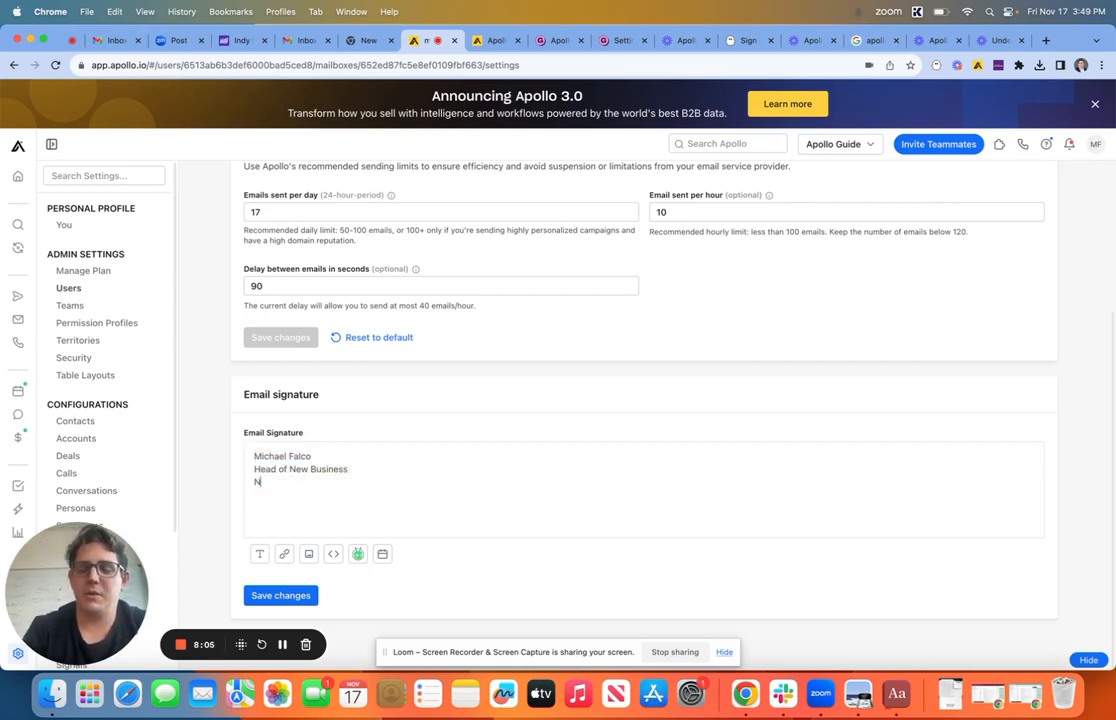
pyautogui.write('eurality ')
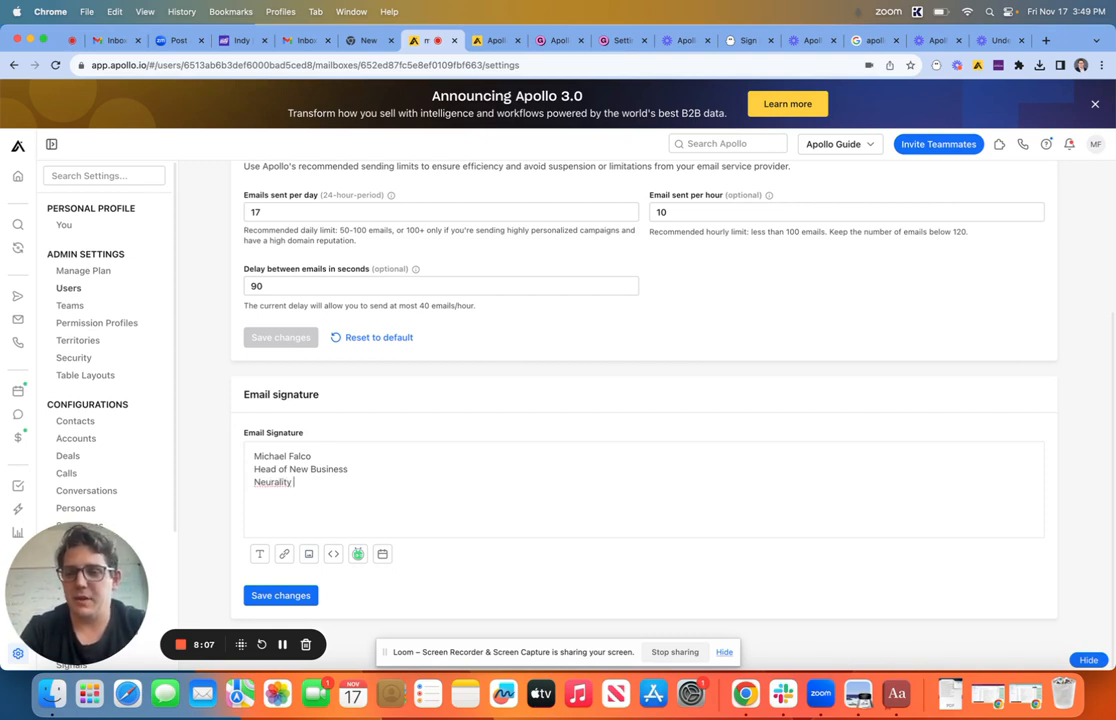
pyautogui.write('Health')
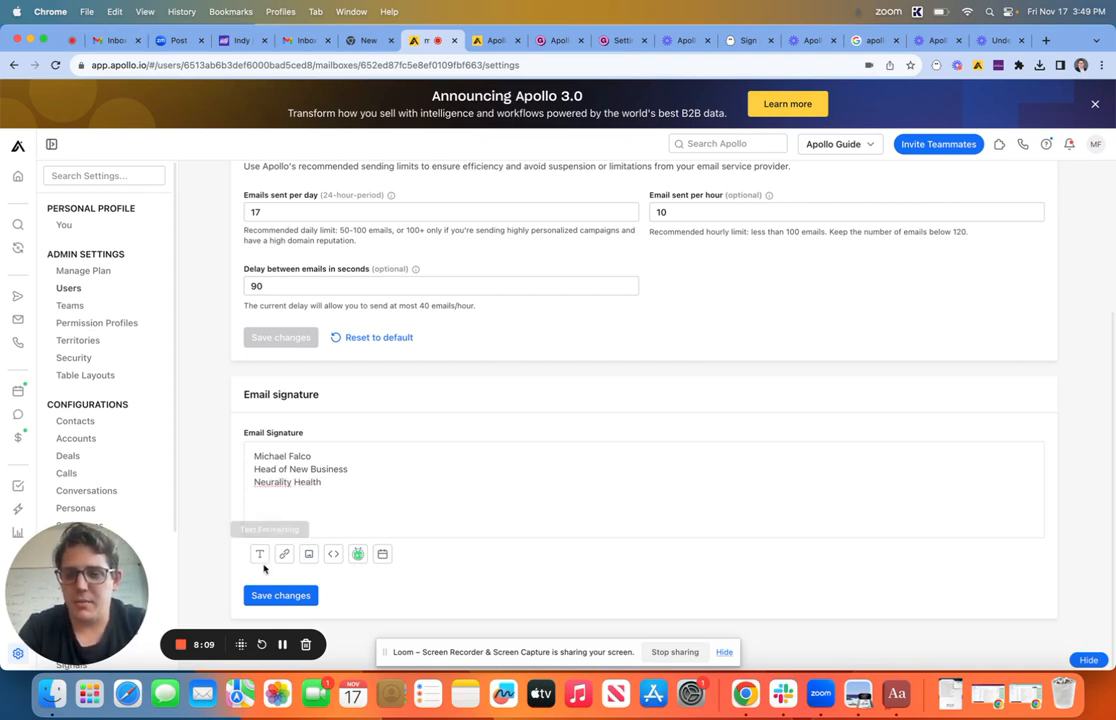
pyautogui.click(267, 596)
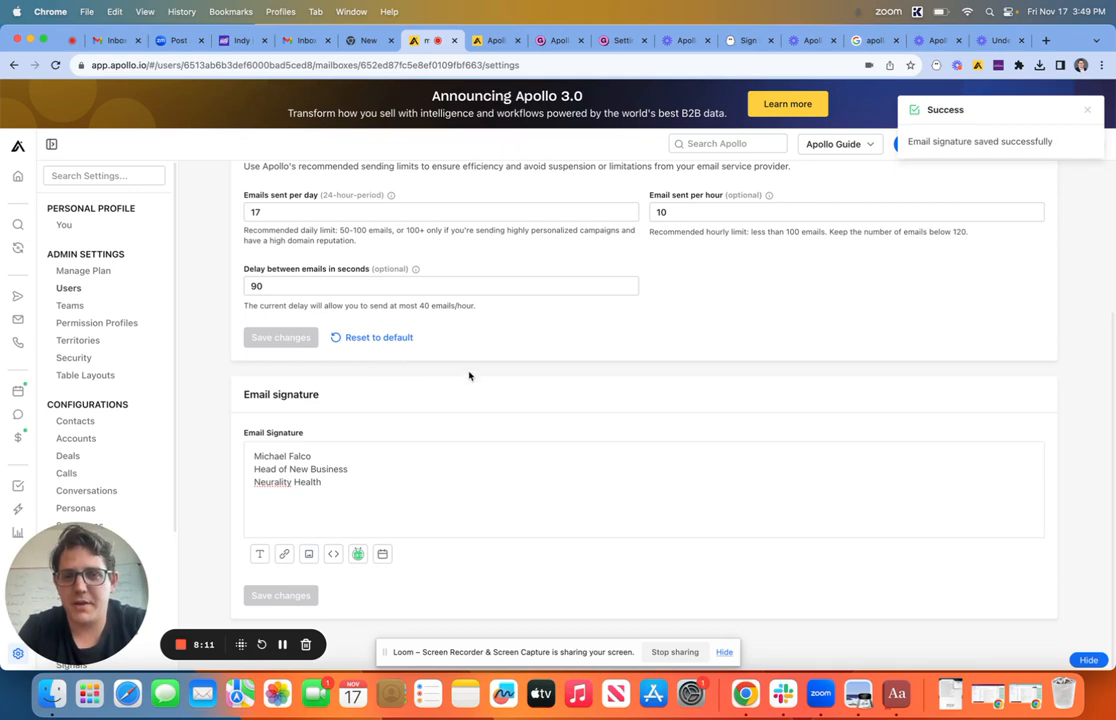
pyautogui.scroll(5, 499, 300)
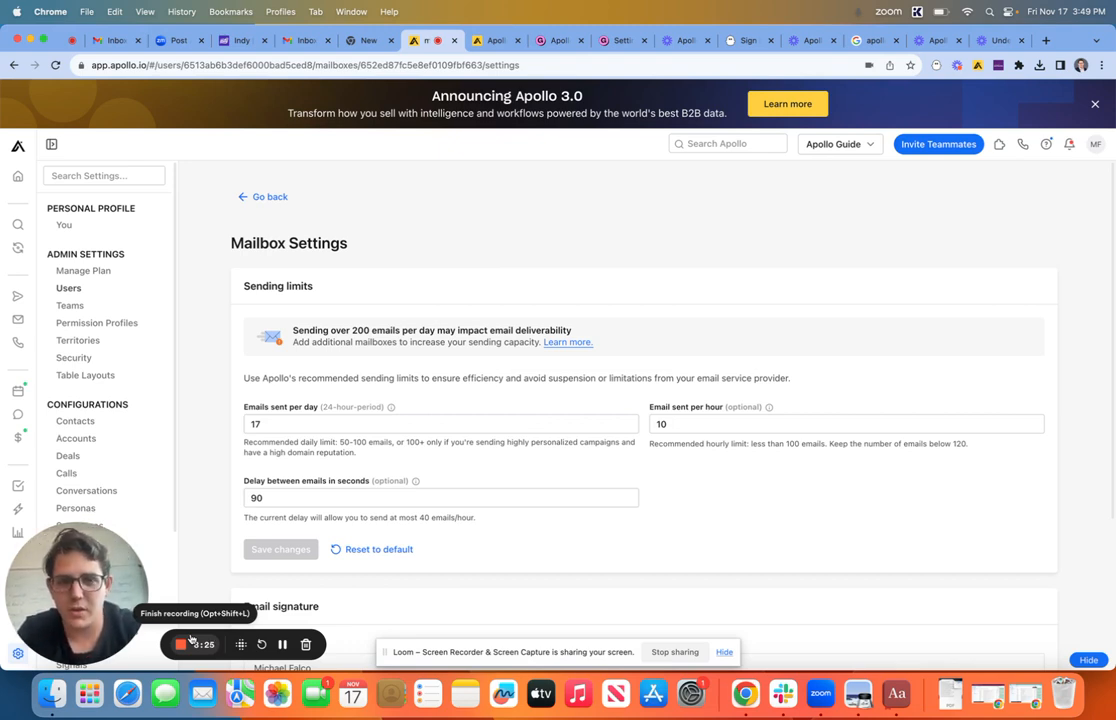
pyautogui.click(243, 196)
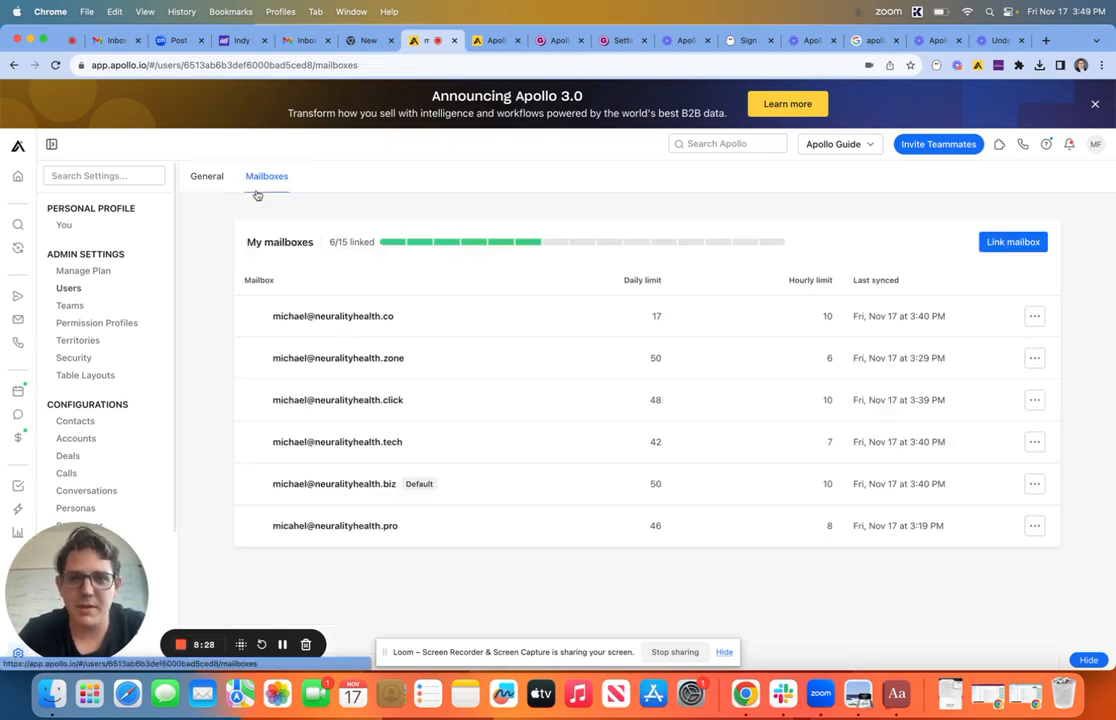
# Step: Open the form for linking another mailbox, clear its prefilled email address and close it without linking
pyautogui.click(1009, 241)
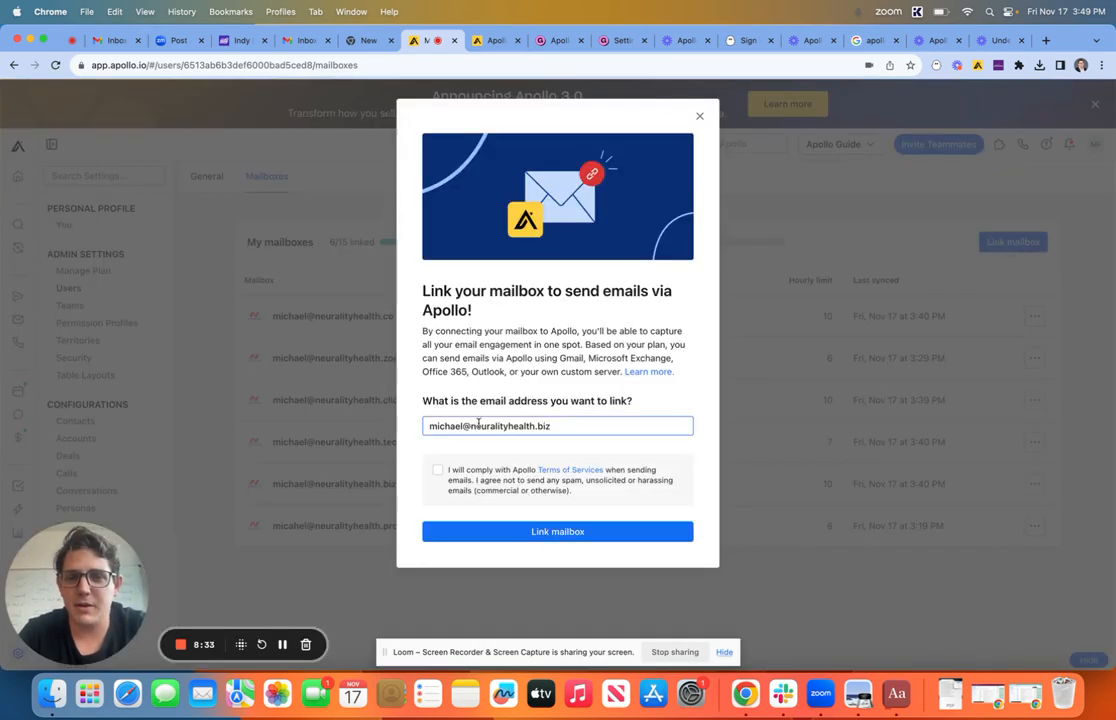
pyautogui.press('super+a')
pyautogui.press('BackSpace')
pyautogui.click(205, 264)
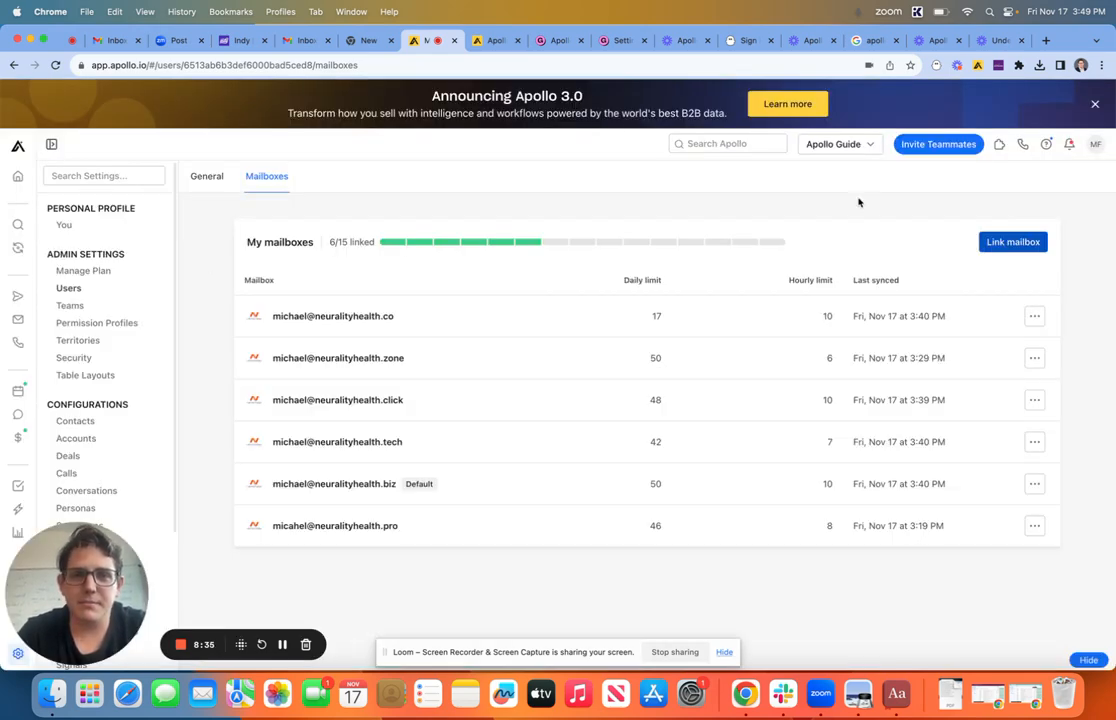